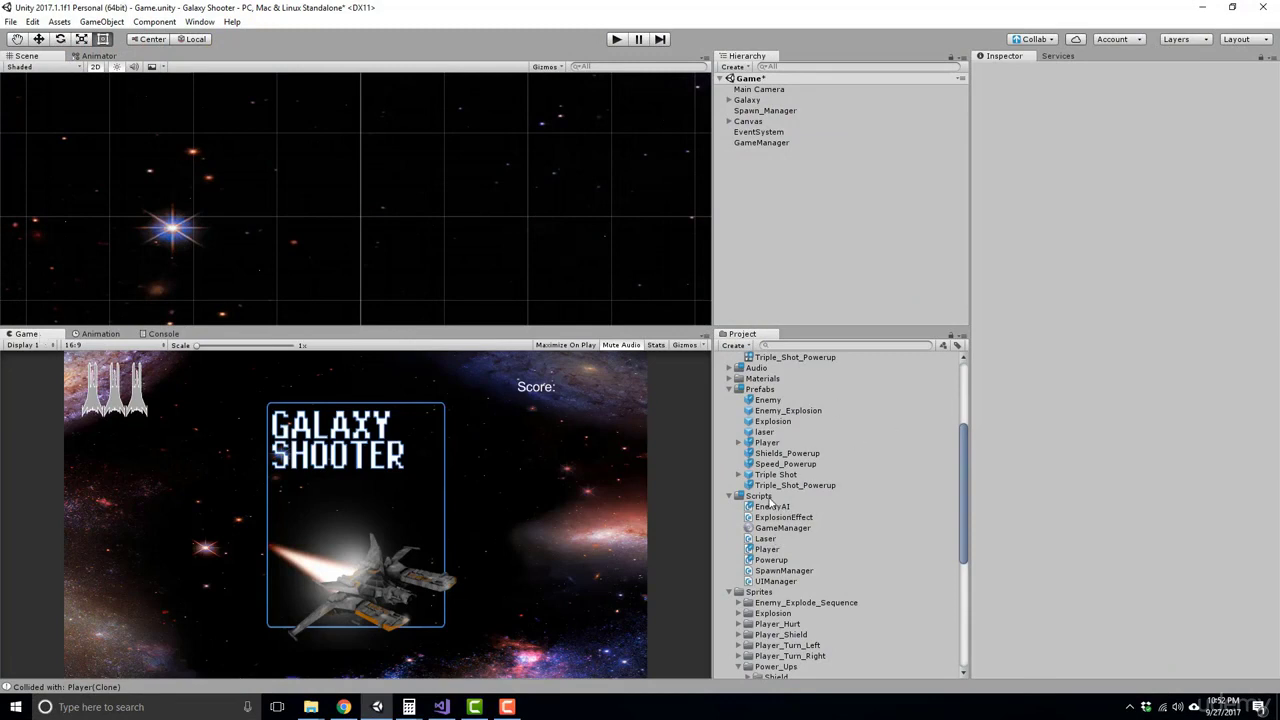
Step: Collapse the Triple_Shot and Power_Ups sprite folders and expand the Thruster folder under Sprites
{"action": "left_click", "coordinate": [760, 666]}
{"action": "scroll", "coordinate": [760, 666], "scroll_direction": "down", "scroll_amount": 2}
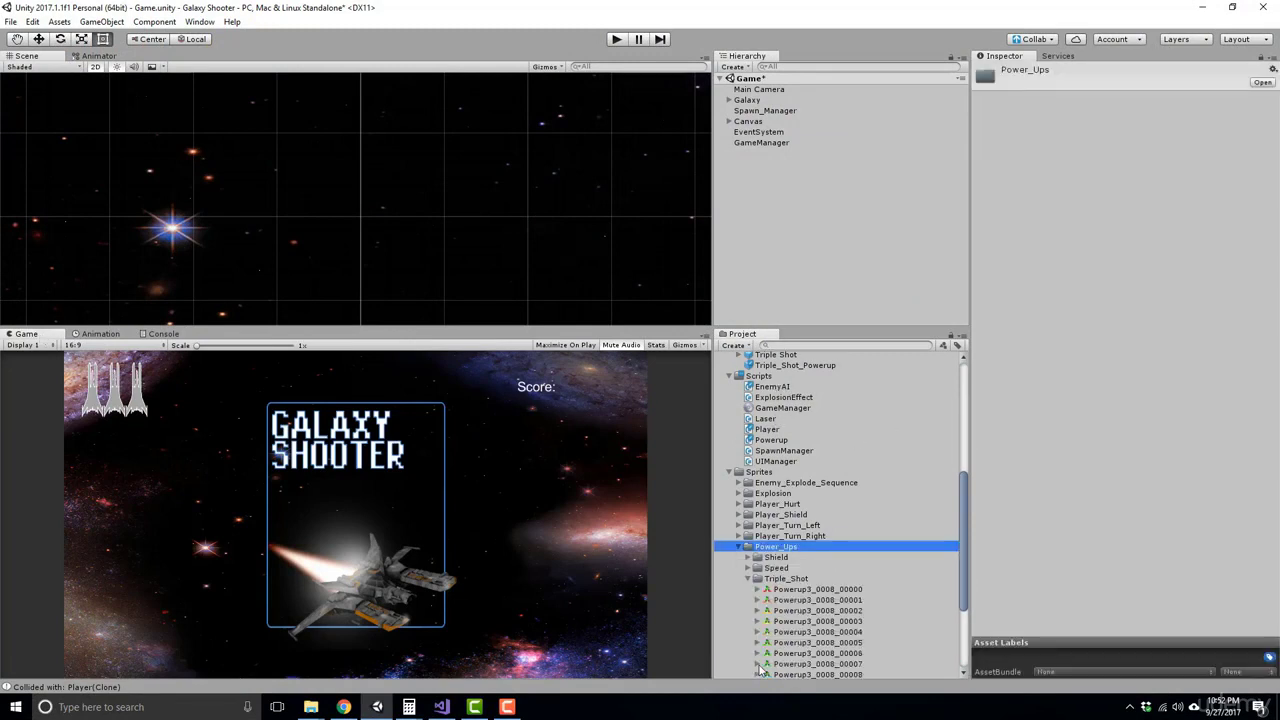
{"action": "key", "text": "Left"}
{"action": "key", "text": "Down"}
{"action": "key", "text": "Up"}
{"action": "key", "text": "Right"}
{"action": "key", "text": "Down"}
{"action": "key", "text": "Down"}
{"action": "key", "text": "Down"}
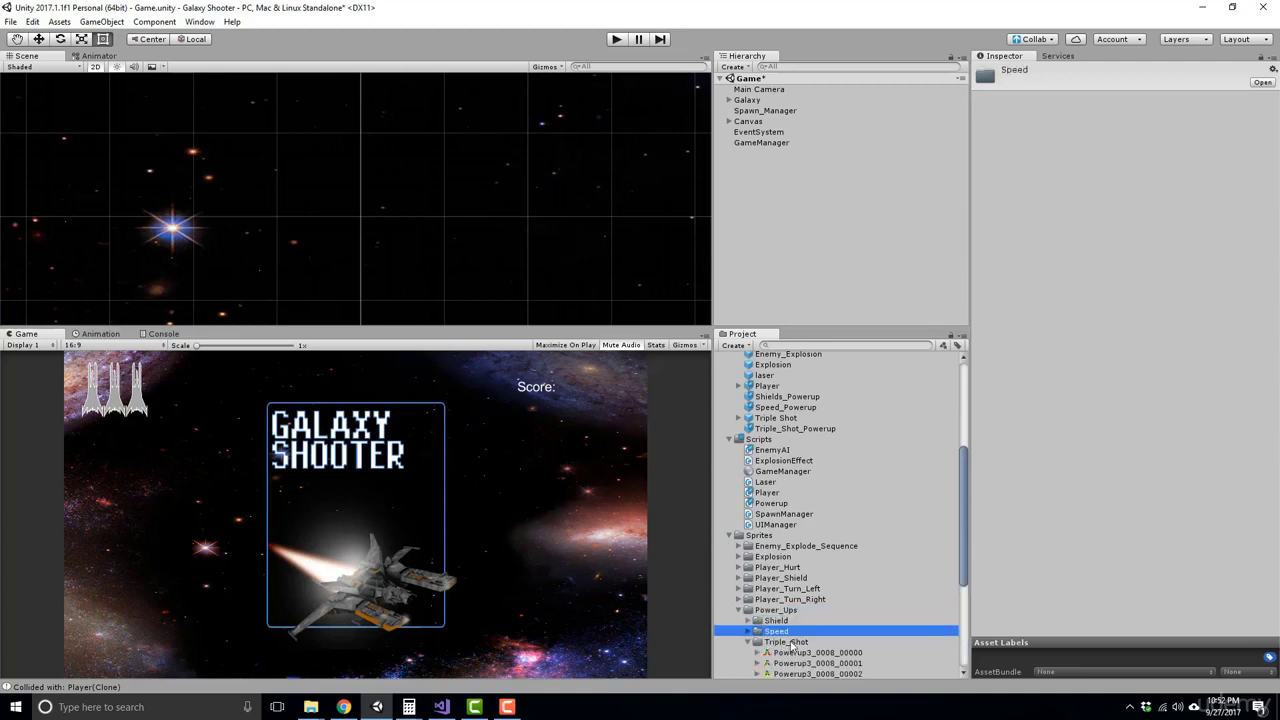
{"action": "key", "text": "Left"}
{"action": "key", "text": "Up"}
{"action": "key", "text": "Up"}
{"action": "key", "text": "Up"}
{"action": "key", "text": "Left"}
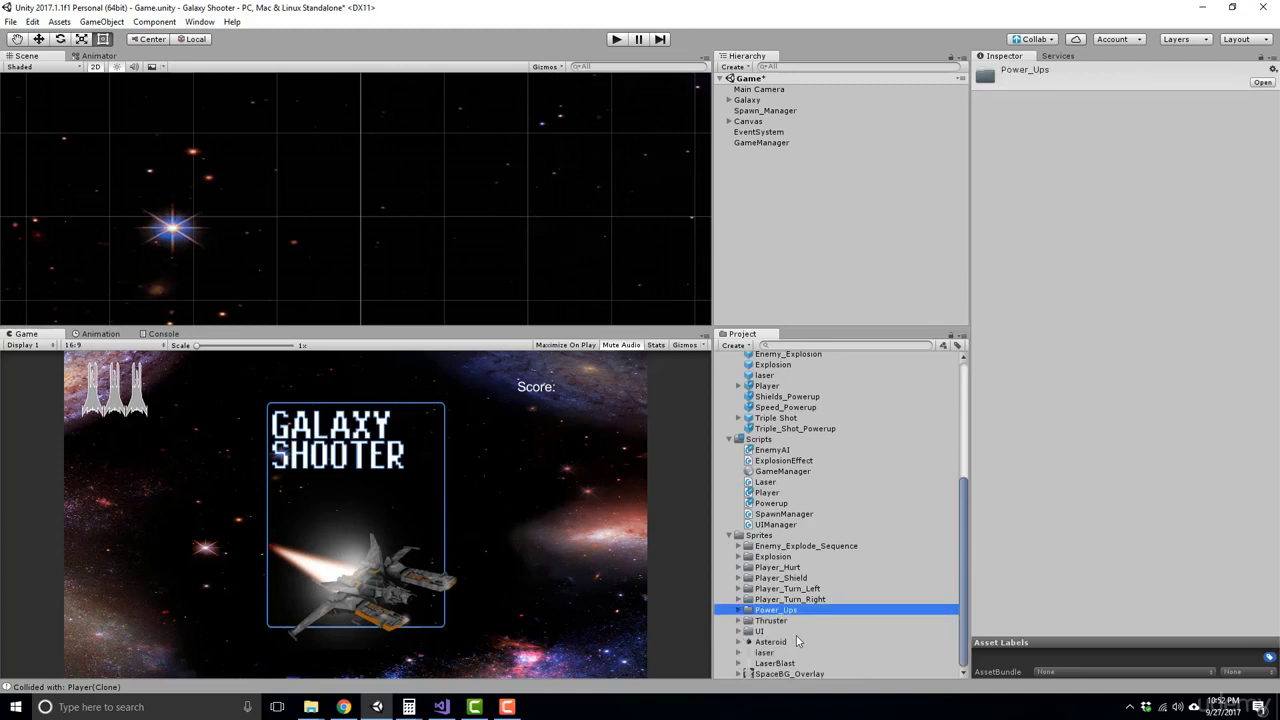
{"action": "key", "text": "Down"}
{"action": "key", "text": "Right"}
{"action": "scroll", "coordinate": [788, 620], "scroll_direction": "down", "scroll_amount": 5}
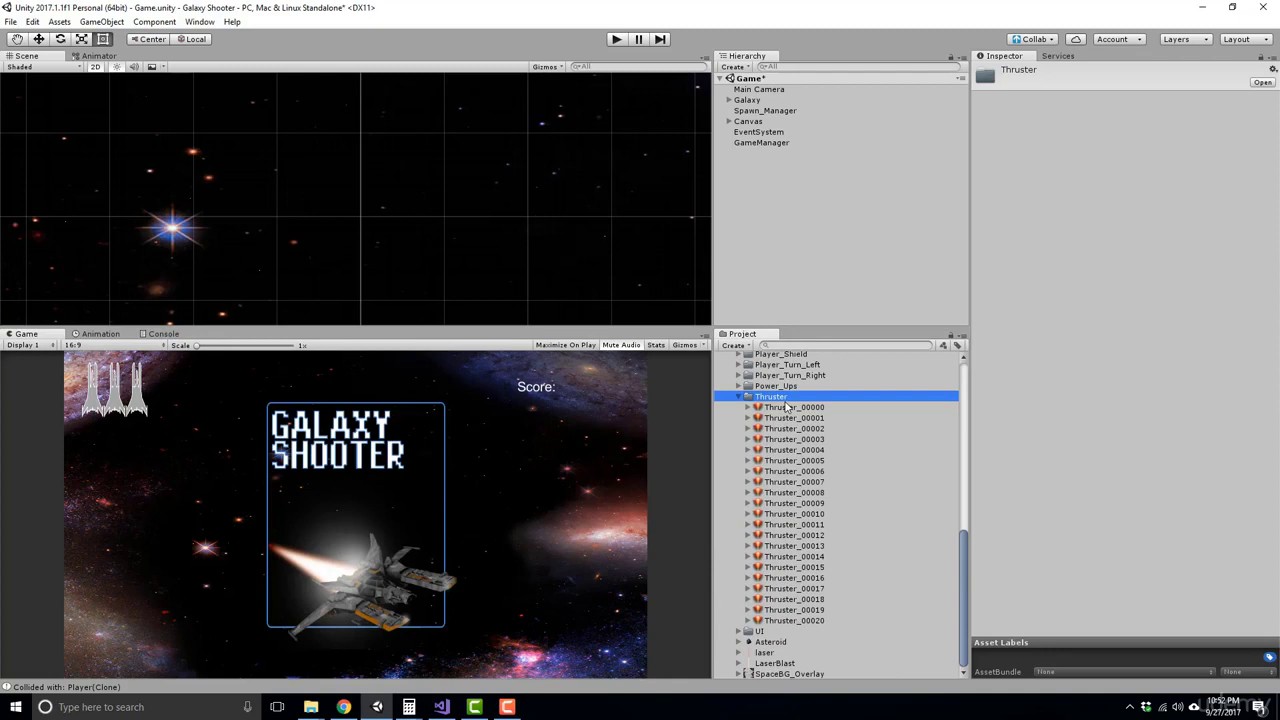
Step: Examine the thruster animation frames from Thruster_00000 onward in the preview, and collapse the Thruster folder
{"action": "left_click", "coordinate": [788, 407]}
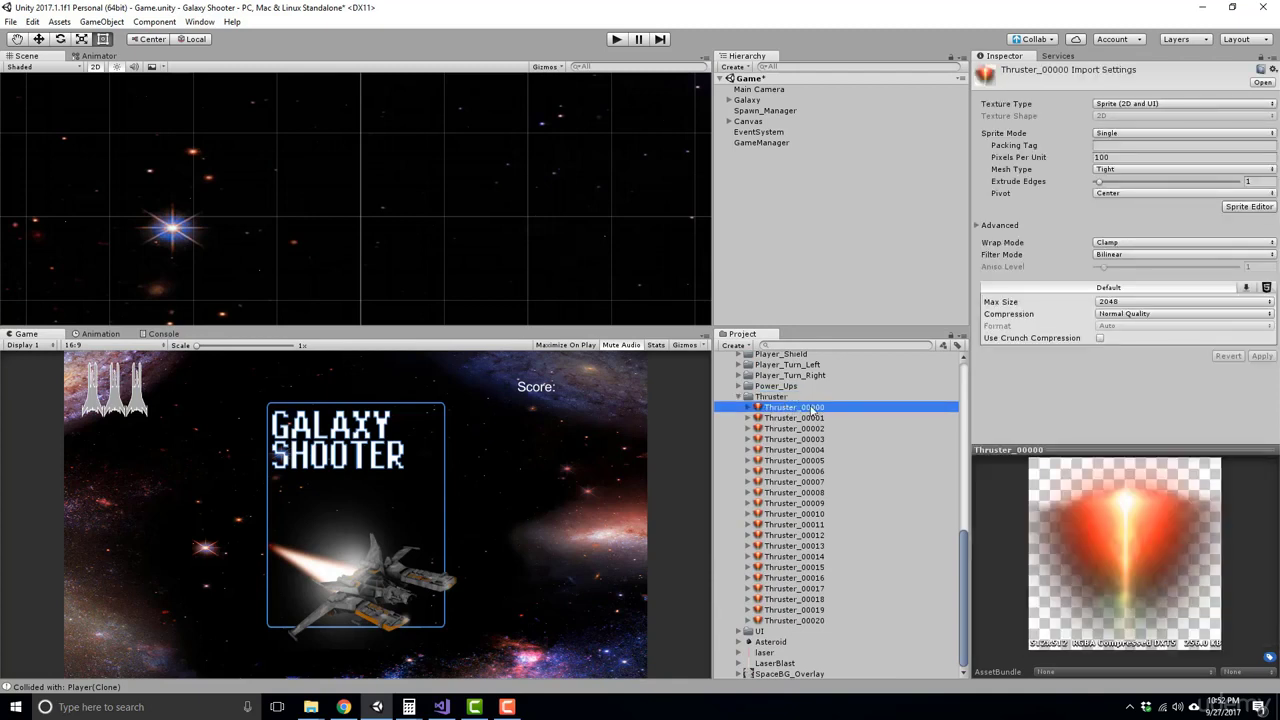
{"action": "key", "text": "Down"}
{"action": "key", "text": "Down"}
{"action": "key", "text": "Down"}
{"action": "key", "text": "Down"}
{"action": "key", "text": "Down"}
{"action": "key", "text": "Down"}
{"action": "key", "text": "Down"}
{"action": "key", "text": "Down"}
{"action": "key", "text": "Down"}
{"action": "key", "text": "Down"}
{"action": "key", "text": "Down"}
{"action": "key", "text": "Down"}
{"action": "key", "text": "Down"}
{"action": "key", "text": "Down"}
{"action": "key", "text": "Down"}
{"action": "key", "text": "Down"}
{"action": "key", "text": "Down"}
{"action": "key", "text": "Down"}
{"action": "key", "text": "Down"}
{"action": "key", "text": "Down"}
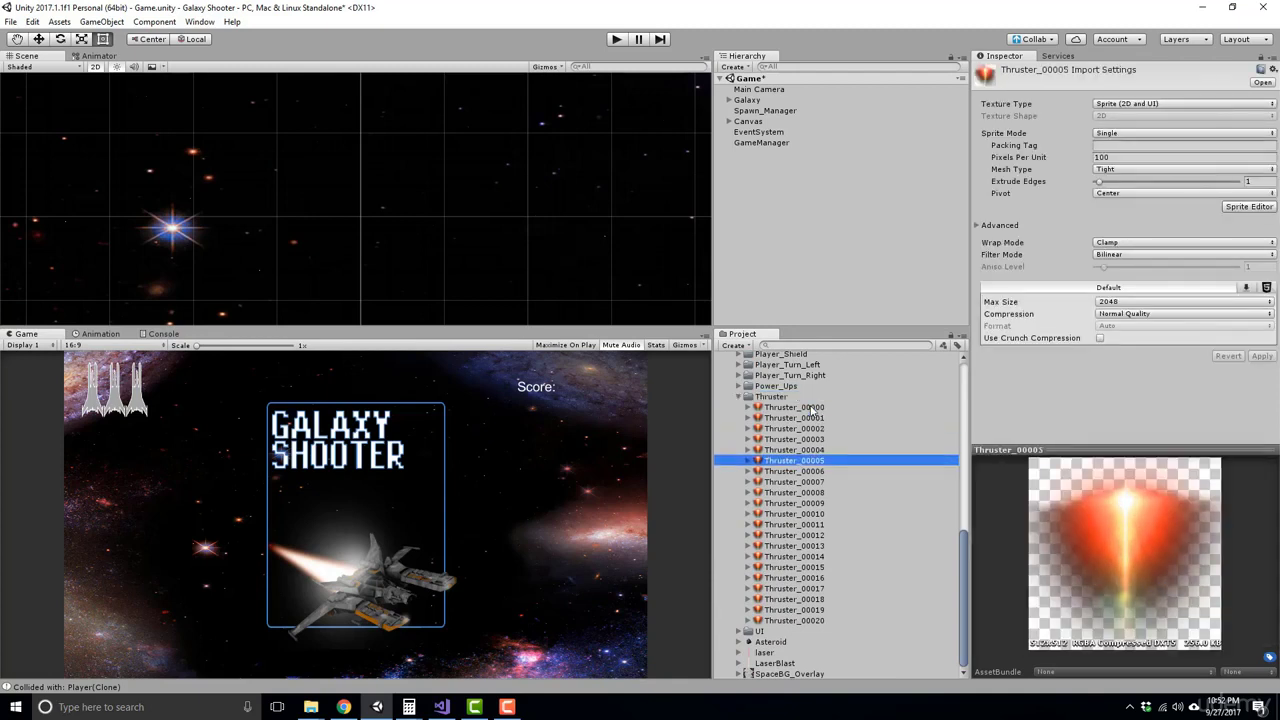
{"action": "key", "text": "Up"}
{"action": "key", "text": "Up"}
{"action": "key", "text": "Up"}
{"action": "key", "text": "Up"}
{"action": "key", "text": "Up"}
{"action": "key", "text": "Up"}
{"action": "key", "text": "Up"}
{"action": "key", "text": "Up"}
{"action": "key", "text": "Up"}
{"action": "key", "text": "Up"}
{"action": "key", "text": "Up"}
{"action": "key", "text": "Up"}
{"action": "key", "text": "Up"}
{"action": "key", "text": "Up"}
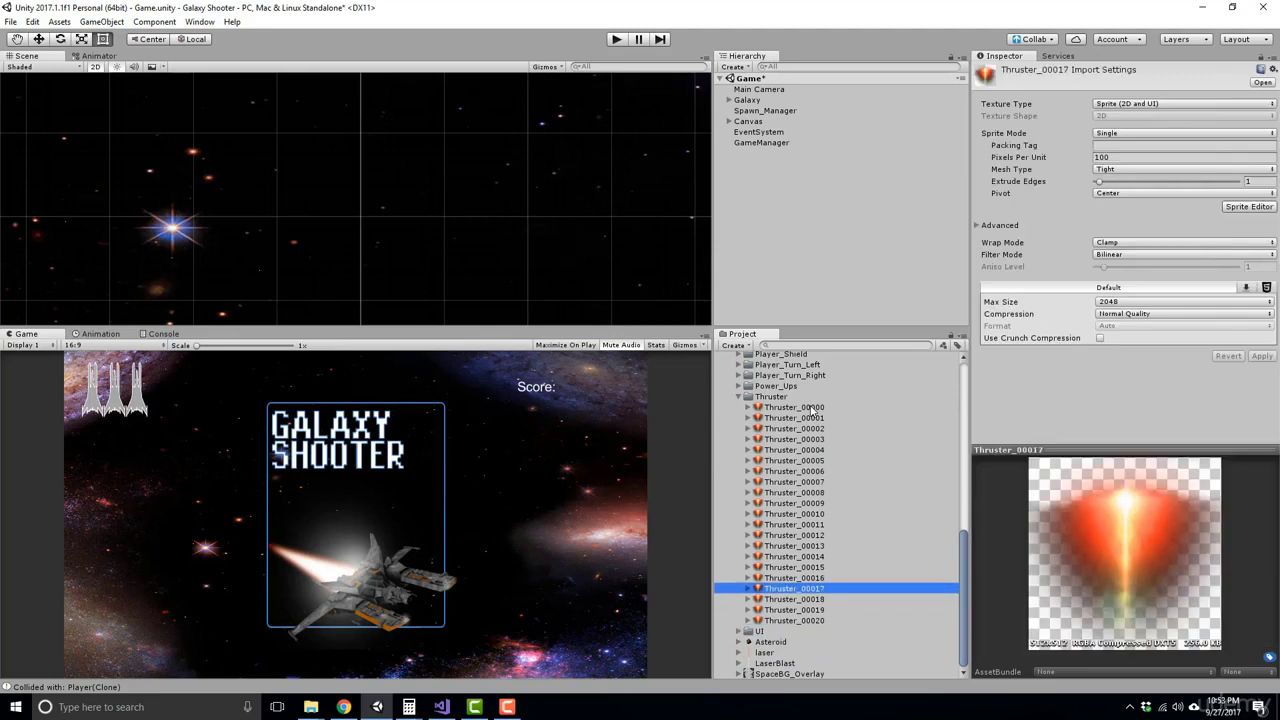
{"action": "key", "text": "Up"}
{"action": "key", "text": "Up"}
{"action": "key", "text": "Up"}
{"action": "key", "text": "Up"}
{"action": "key", "text": "Up"}
{"action": "key", "text": "Up"}
{"action": "key", "text": "Up"}
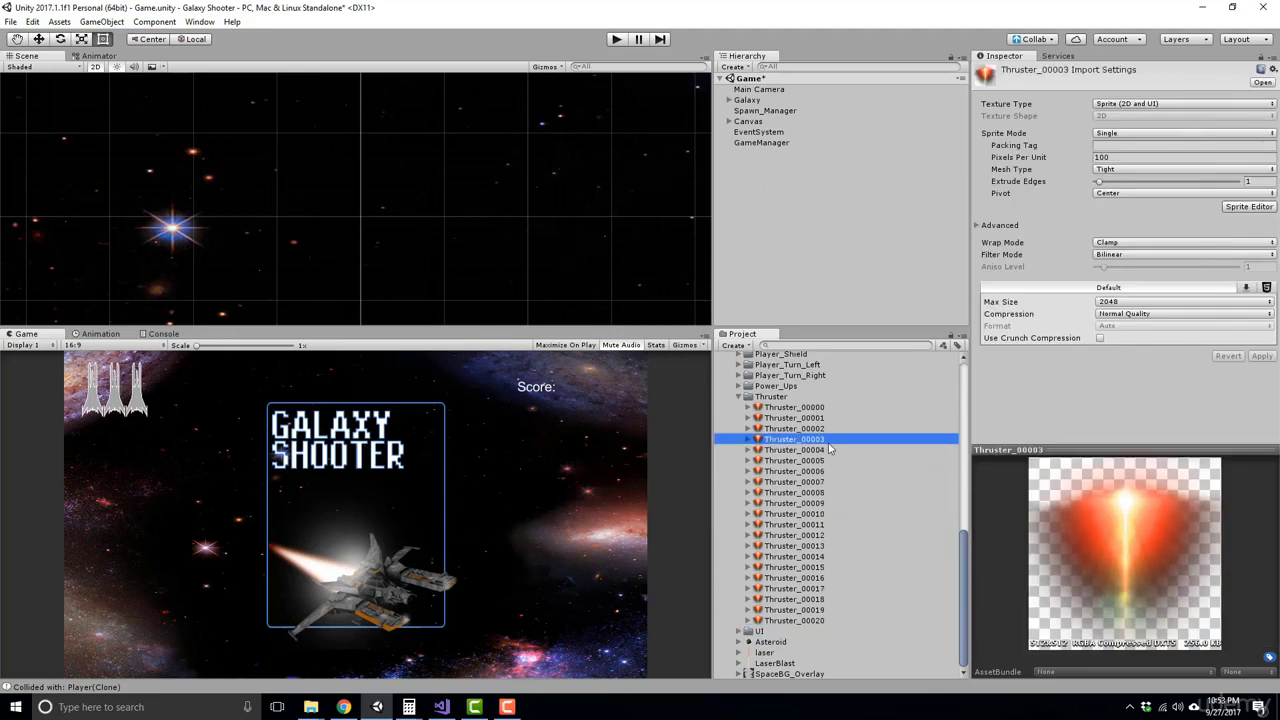
{"action": "left_click", "coordinate": [766, 398]}
{"action": "key", "text": "Left"}
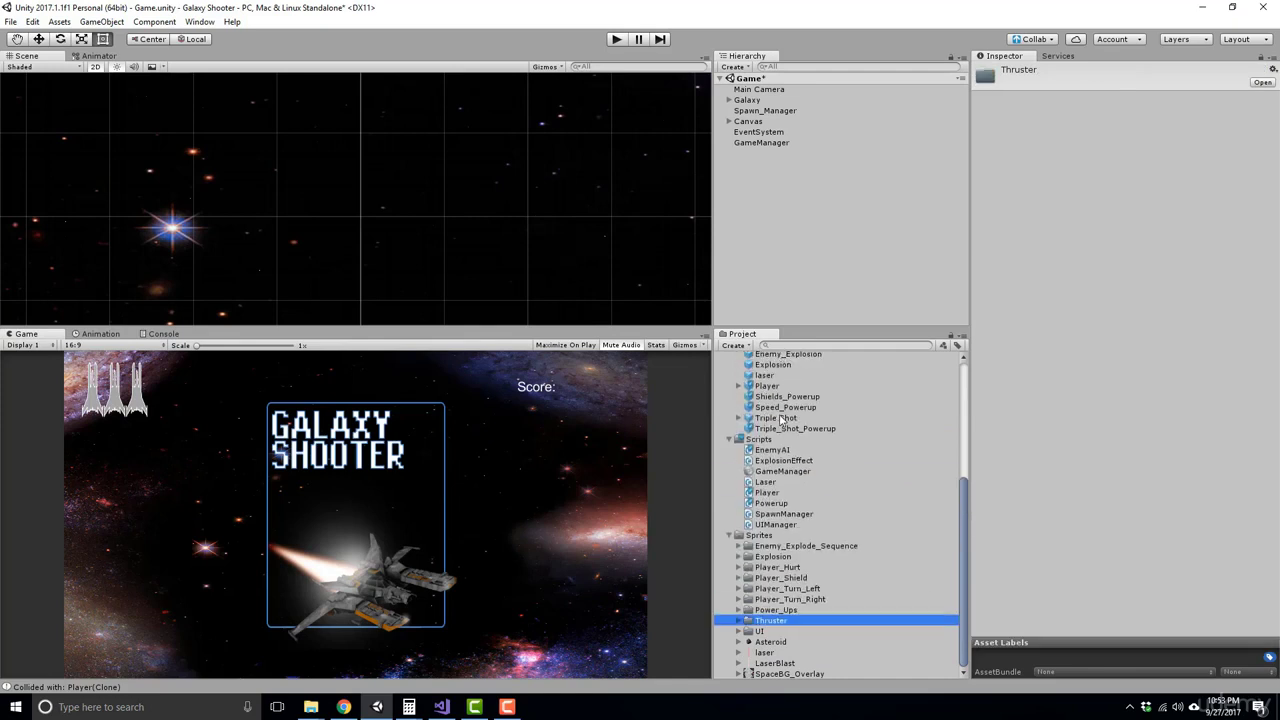
Step: Add the Player prefab to the Game scene, frame it in the Scene view and check its child objects
{"action": "scroll", "coordinate": [780, 418], "scroll_direction": "up", "scroll_amount": 2}
{"action": "left_click_drag", "start_coordinate": [768, 466], "coordinate": [815, 240]}
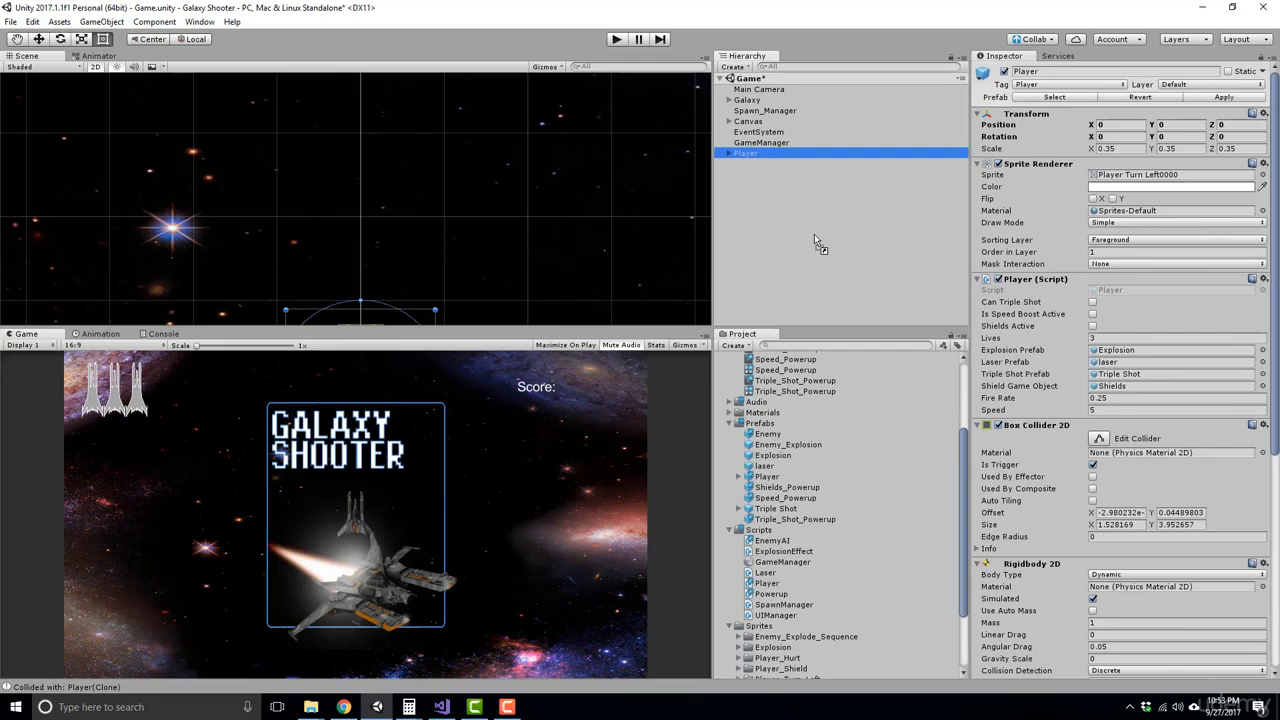
{"action": "left_click", "coordinate": [756, 142]}
{"action": "left_click", "coordinate": [756, 152]}
{"action": "key", "text": "f"}
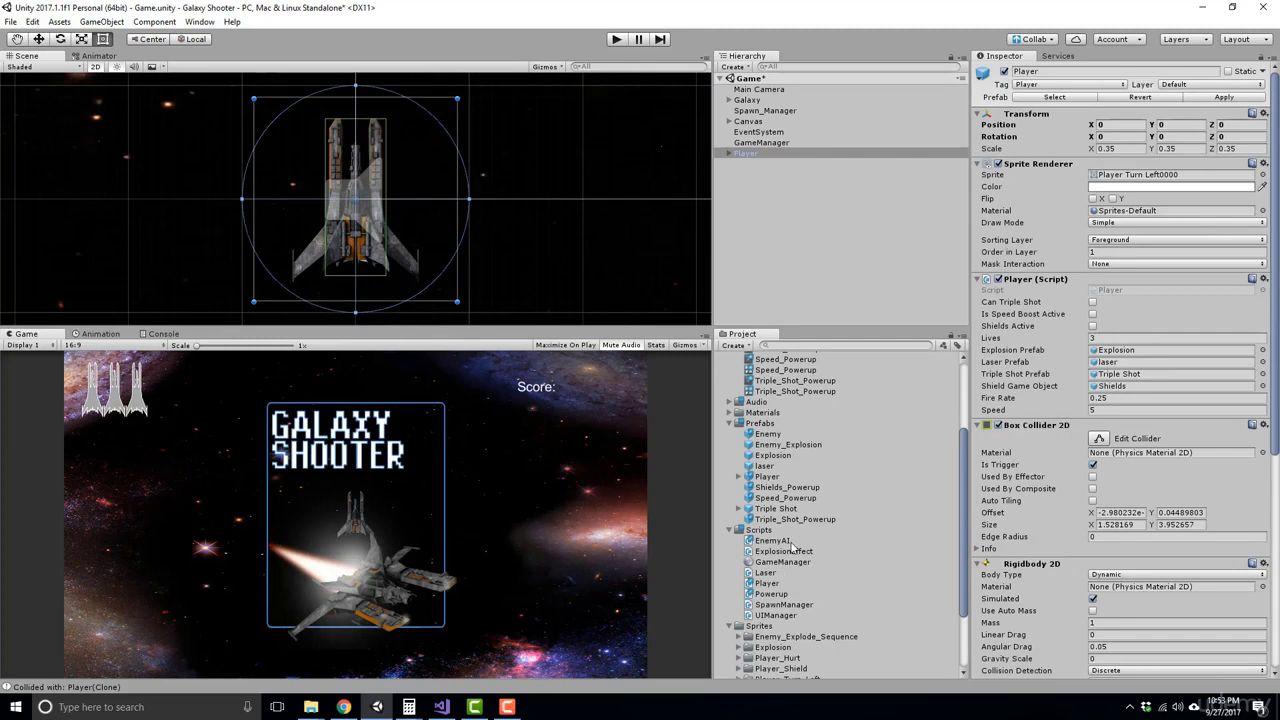
{"action": "left_click", "coordinate": [777, 155]}
{"action": "key", "text": "Right"}
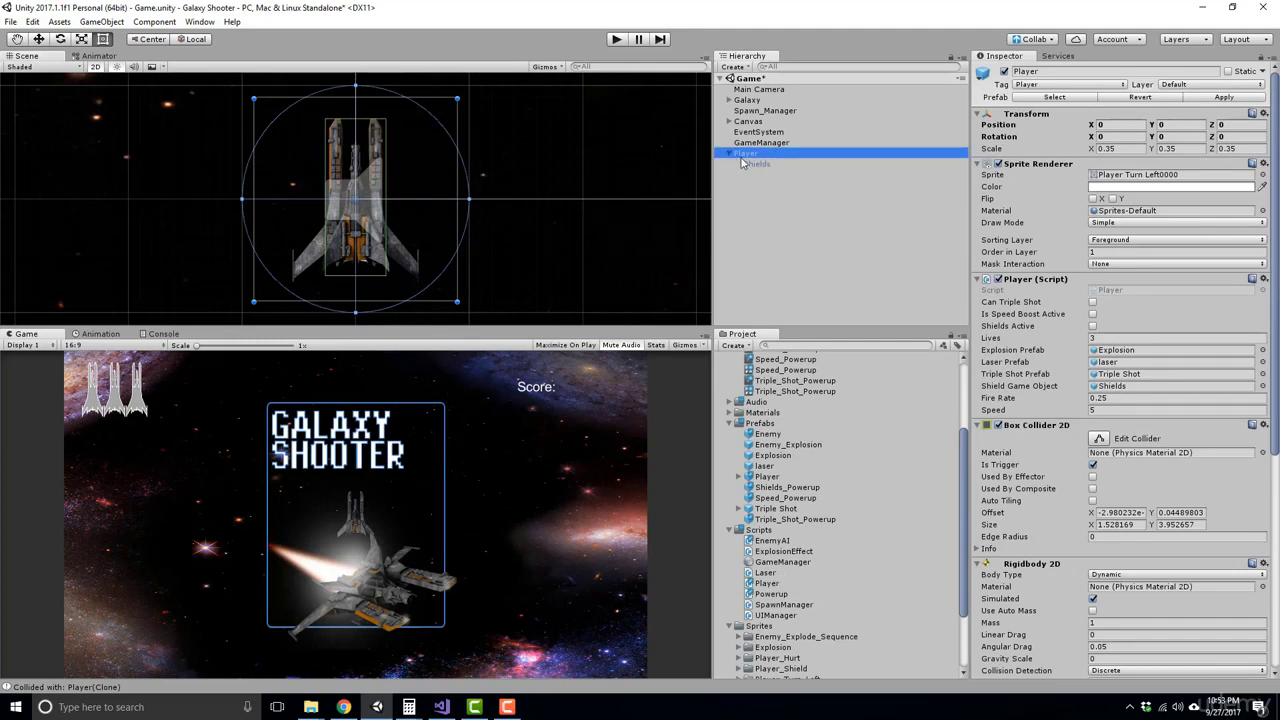
{"action": "left_click", "coordinate": [729, 154]}
Step: Add the Thruster_00000 sprite from the Thruster folder as a child of Player and bring it into view
{"action": "scroll", "coordinate": [827, 505], "scroll_direction": "down", "scroll_amount": 3}
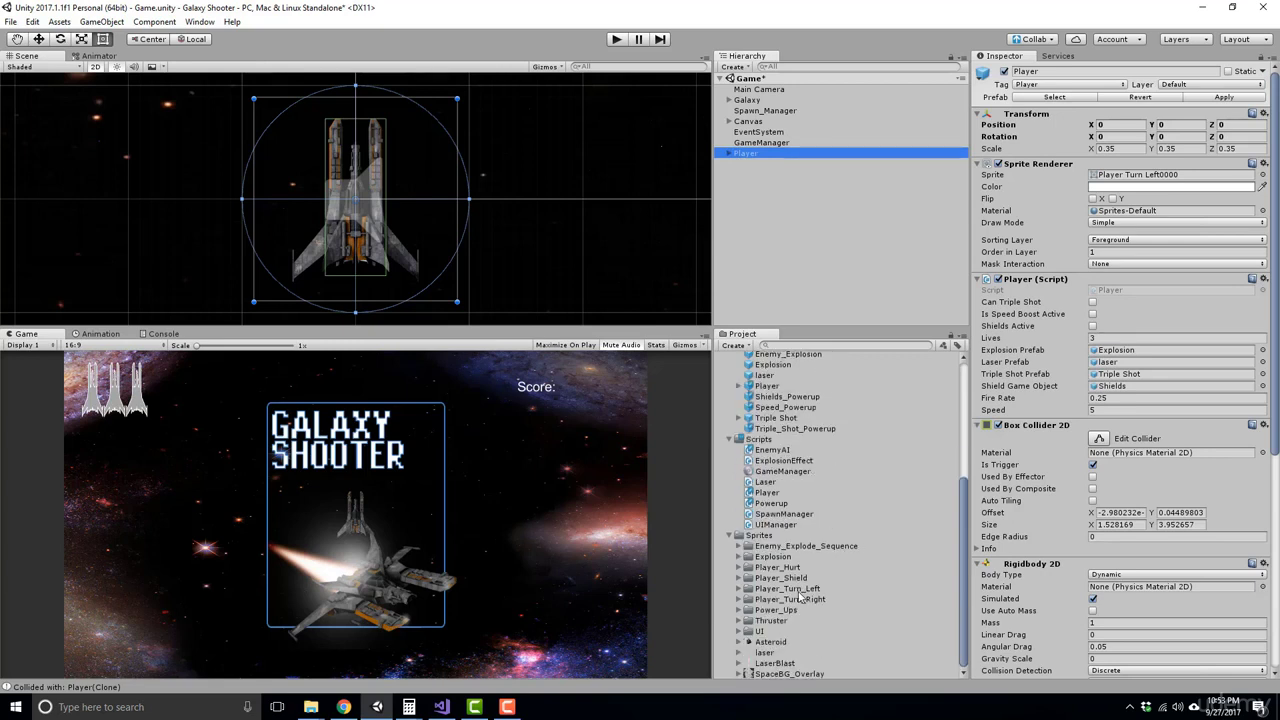
{"action": "left_click", "coordinate": [743, 621]}
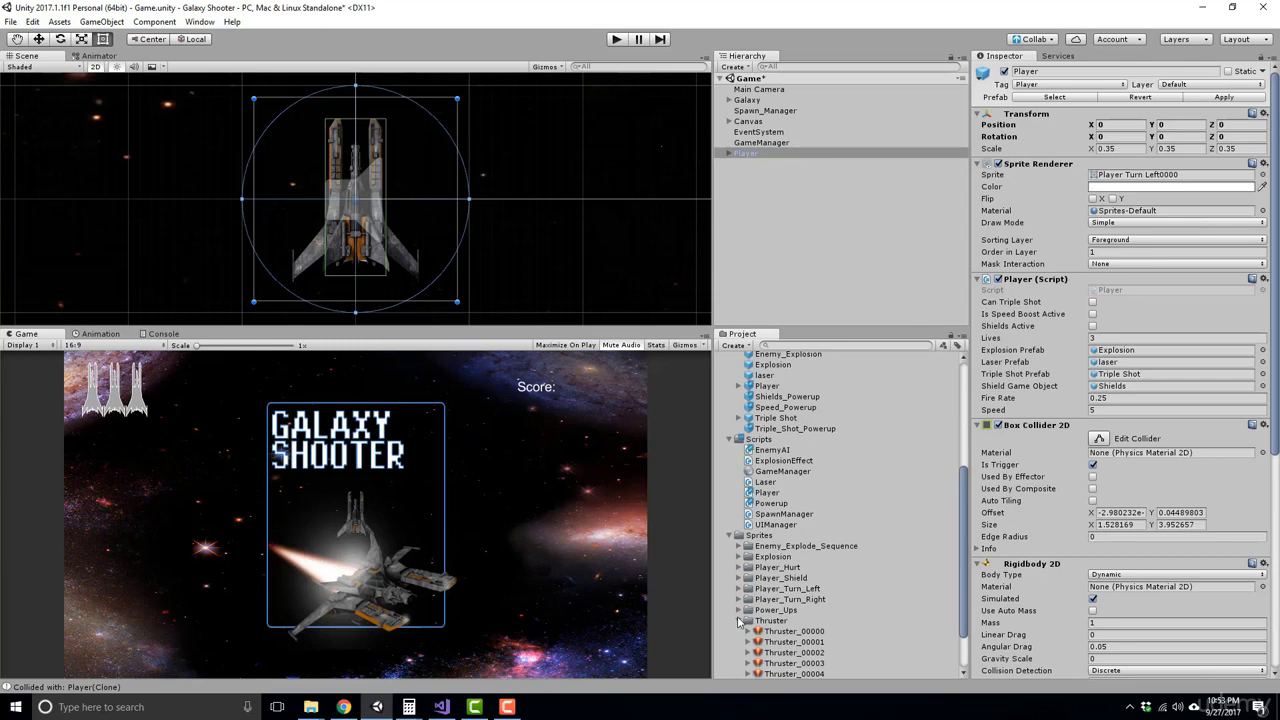
{"action": "left_click_drag", "start_coordinate": [788, 634], "coordinate": [752, 152]}
{"action": "scroll", "coordinate": [580, 204], "scroll_direction": "down", "scroll_amount": 5}
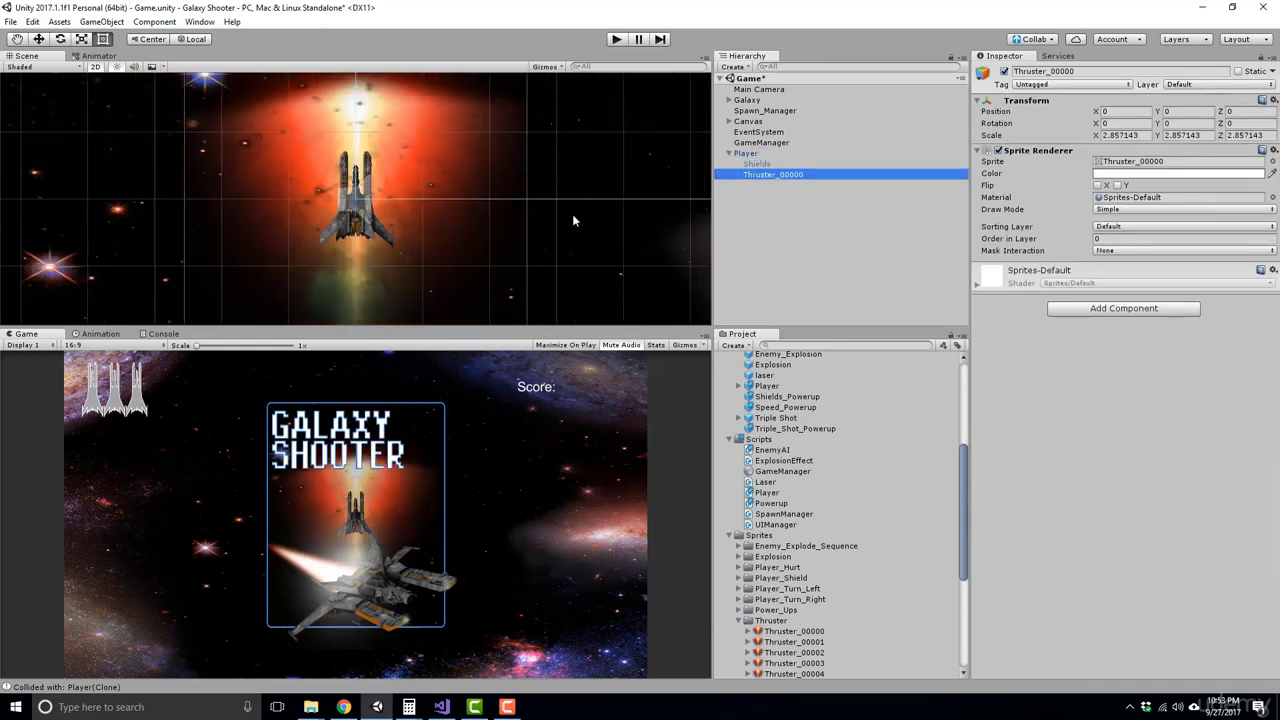
{"action": "scroll", "coordinate": [480, 145], "scroll_direction": "down", "scroll_amount": 2}
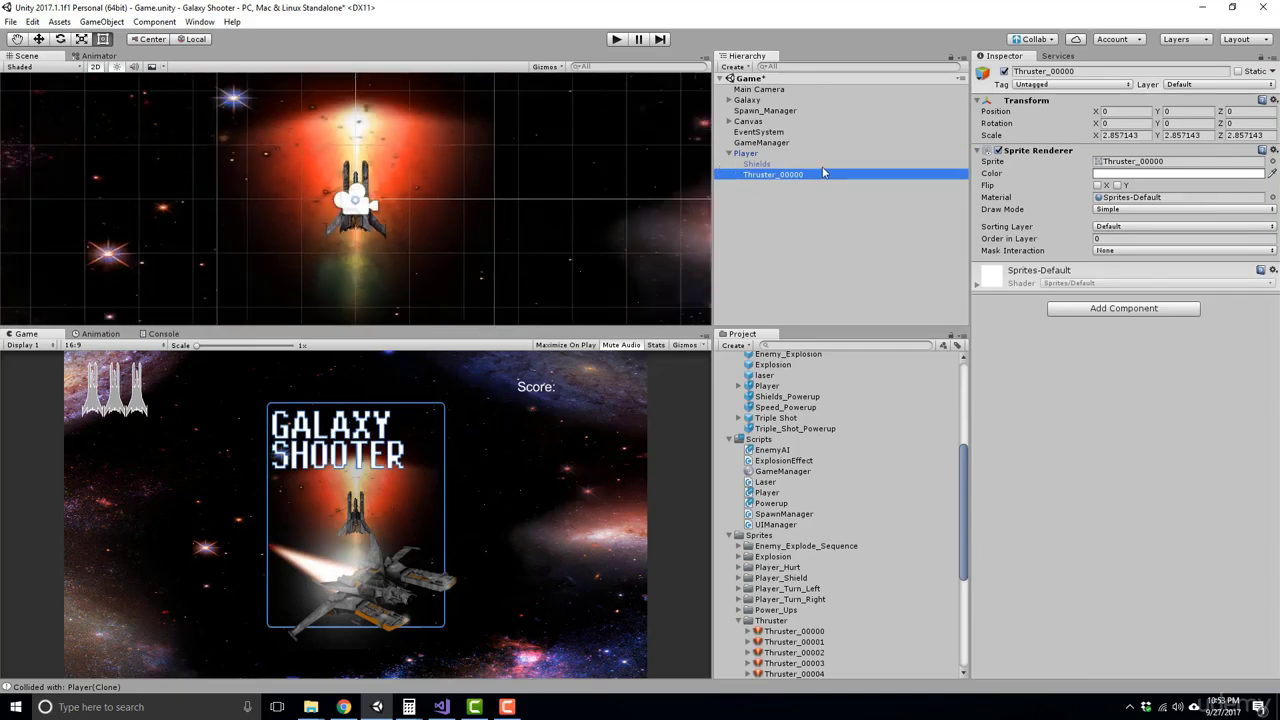
{"action": "left_click", "coordinate": [783, 165]}
{"action": "left_click", "coordinate": [786, 175]}
{"action": "key", "text": "f"}
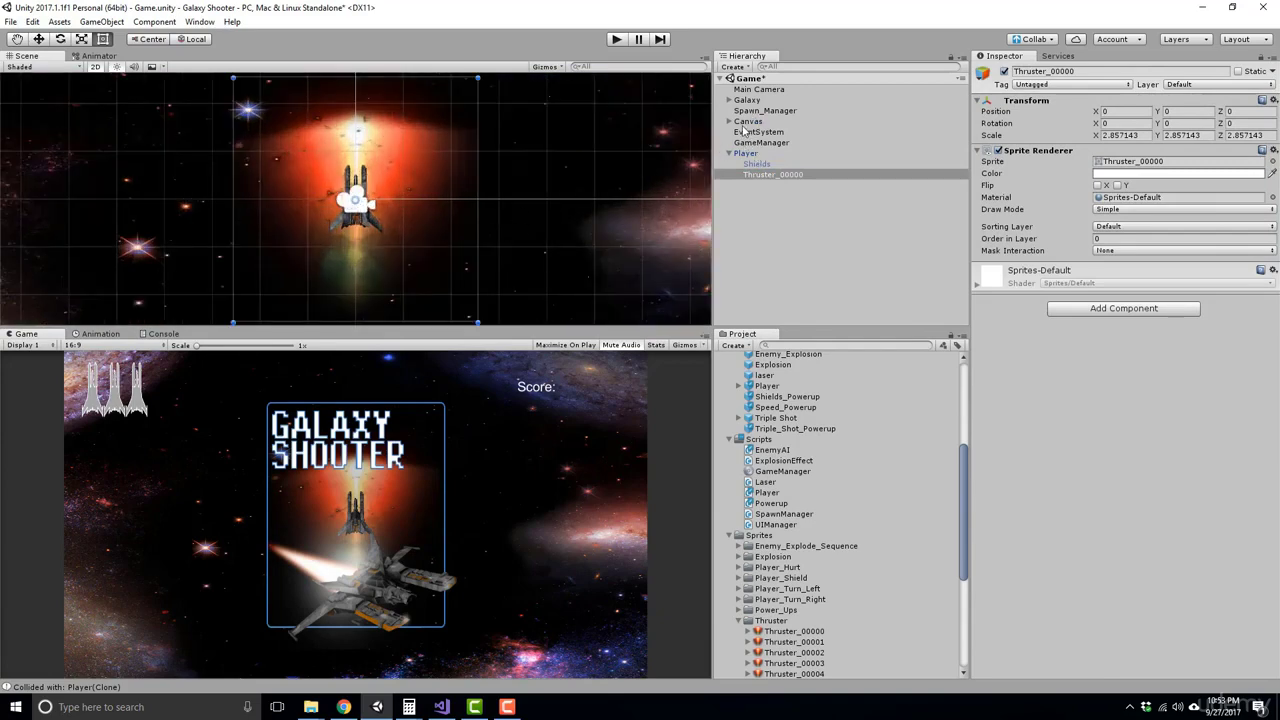
Step: Disable the Image component of the Canvas's Title object to hide the title screen
{"action": "left_click", "coordinate": [750, 121]}
{"action": "key", "text": "Right"}
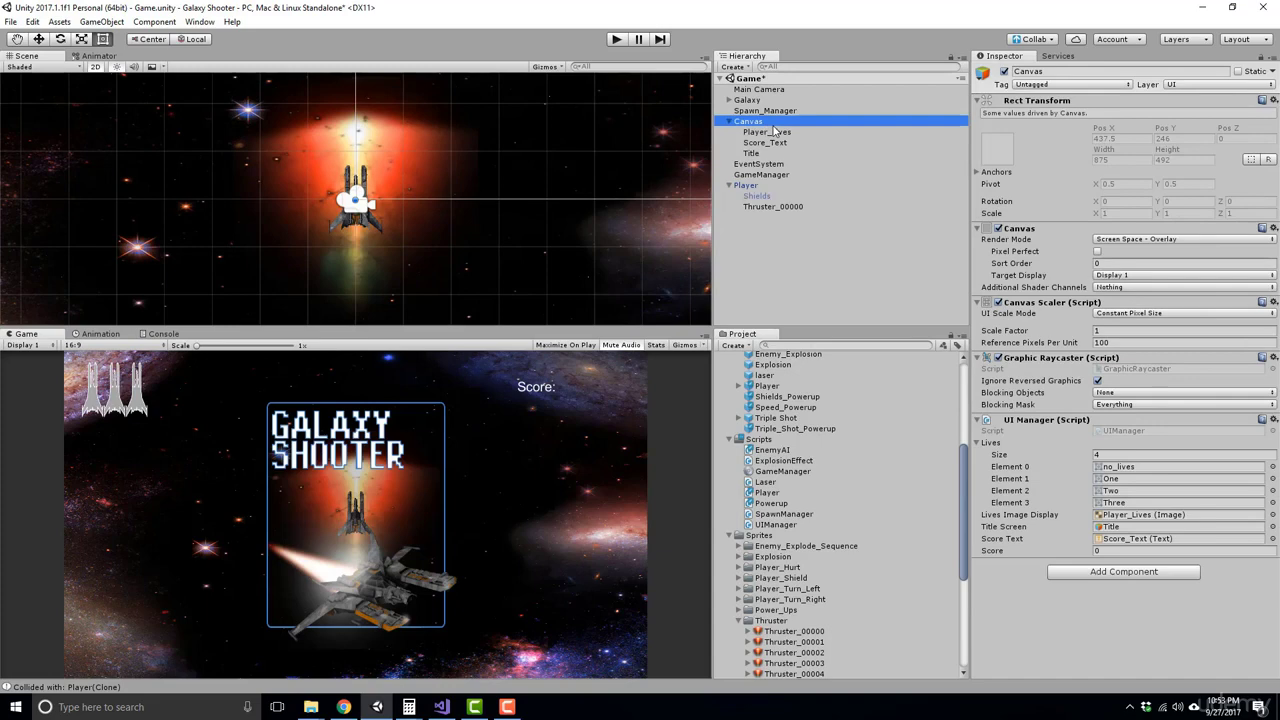
{"action": "left_click", "coordinate": [772, 131]}
{"action": "left_click", "coordinate": [856, 155]}
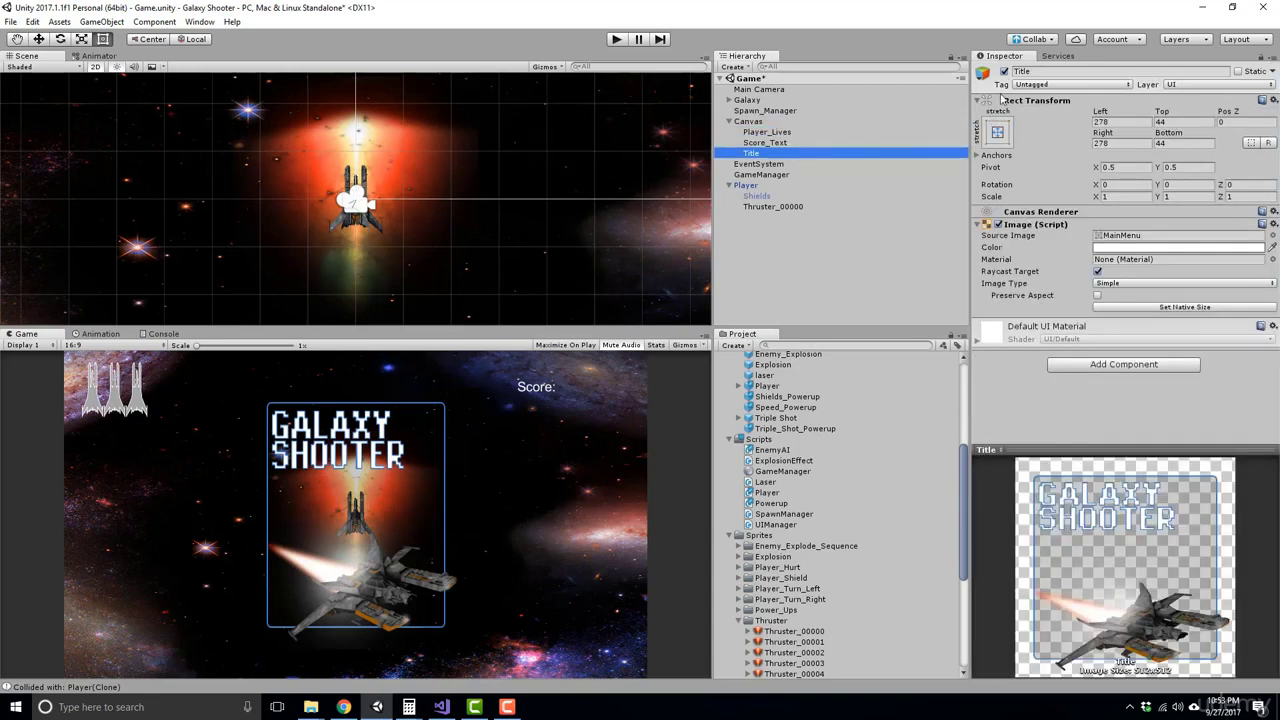
{"action": "left_click", "coordinate": [997, 225]}
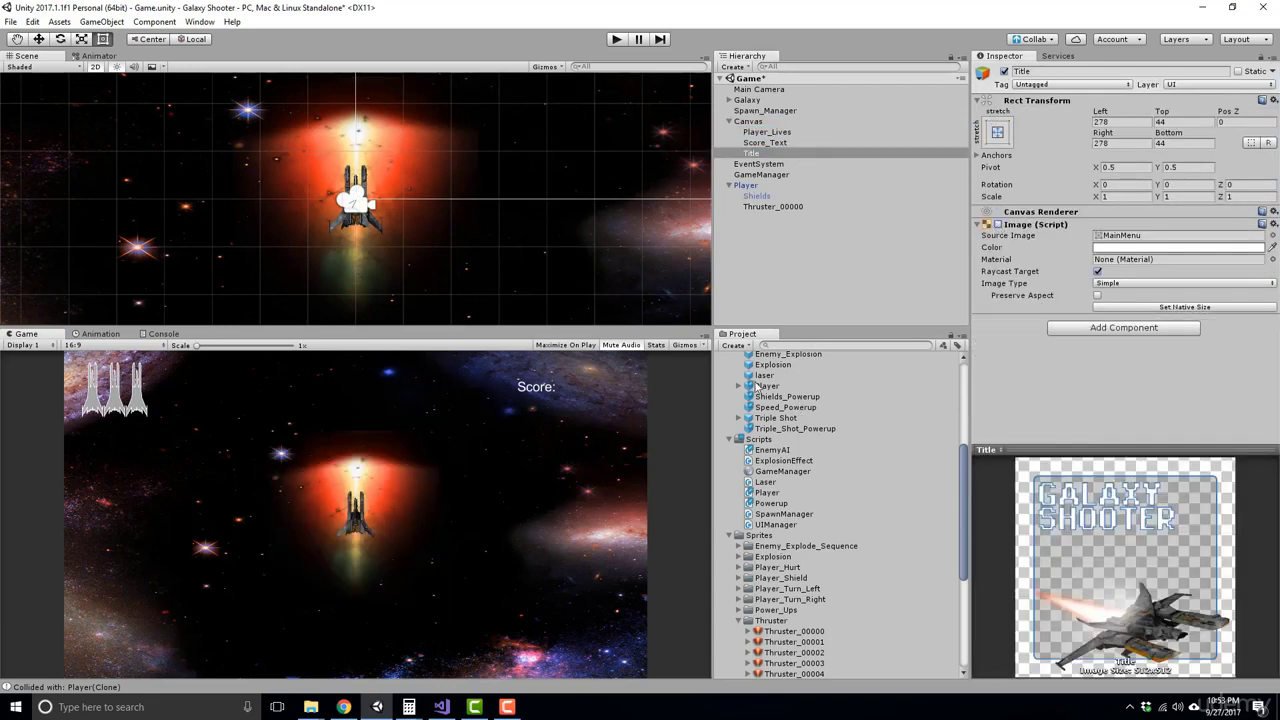
Step: Rename the Player's child object Thruster_00000 as Thruster
{"action": "left_click", "coordinate": [770, 208]}
{"action": "left_click", "coordinate": [1061, 73]}
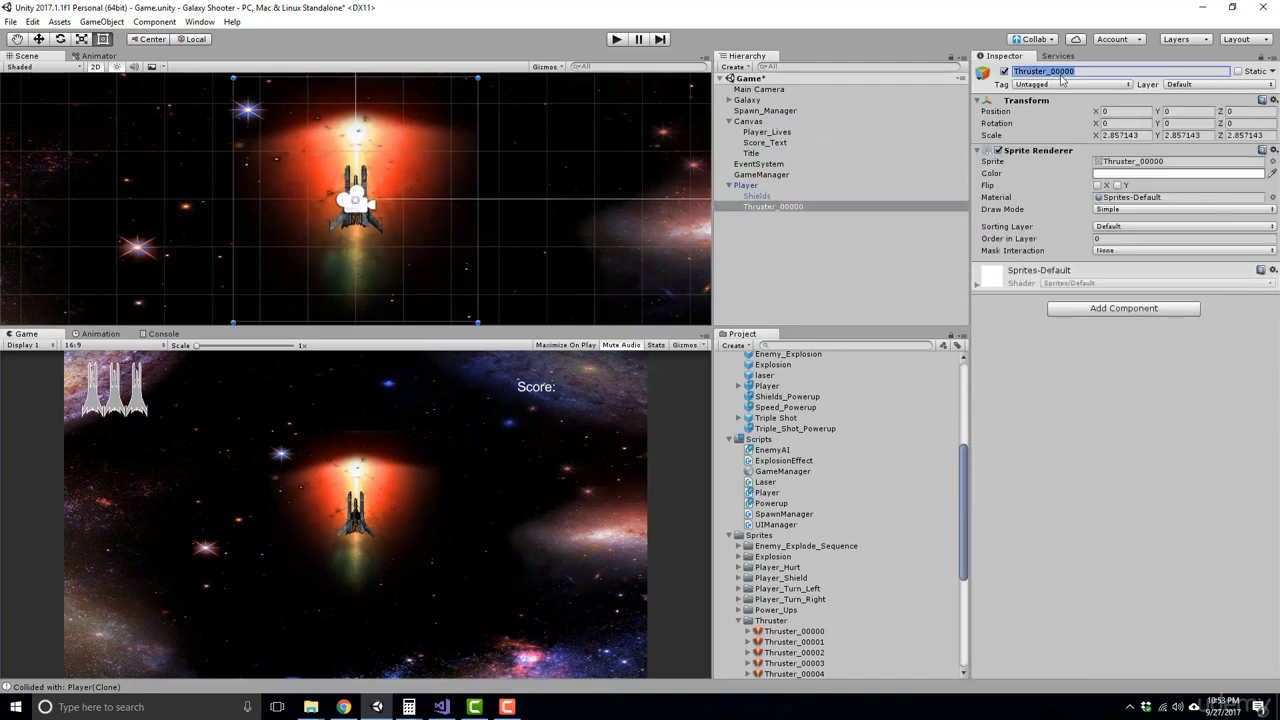
{"action": "type", "text": "Thruster"}
{"action": "key", "text": "Return"}
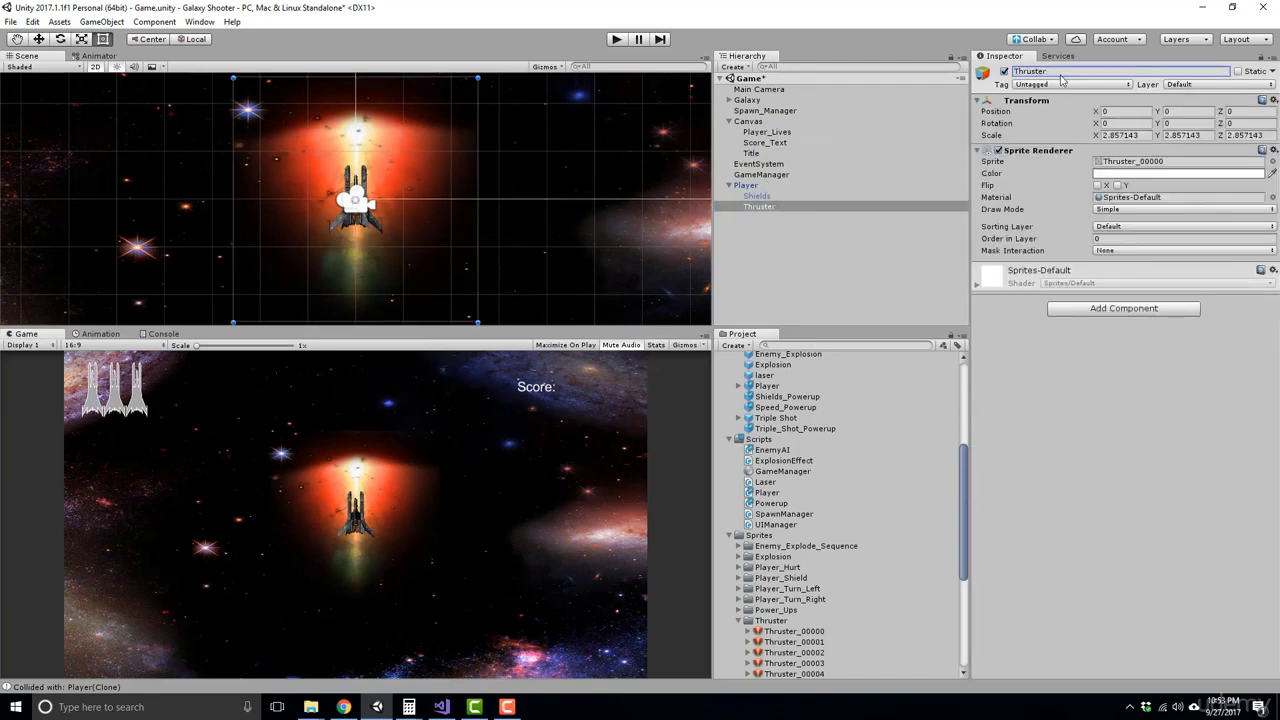
Step: Set the Thruster's Sprite Renderer sorting layer to Foreground
{"action": "left_click", "coordinate": [766, 207]}
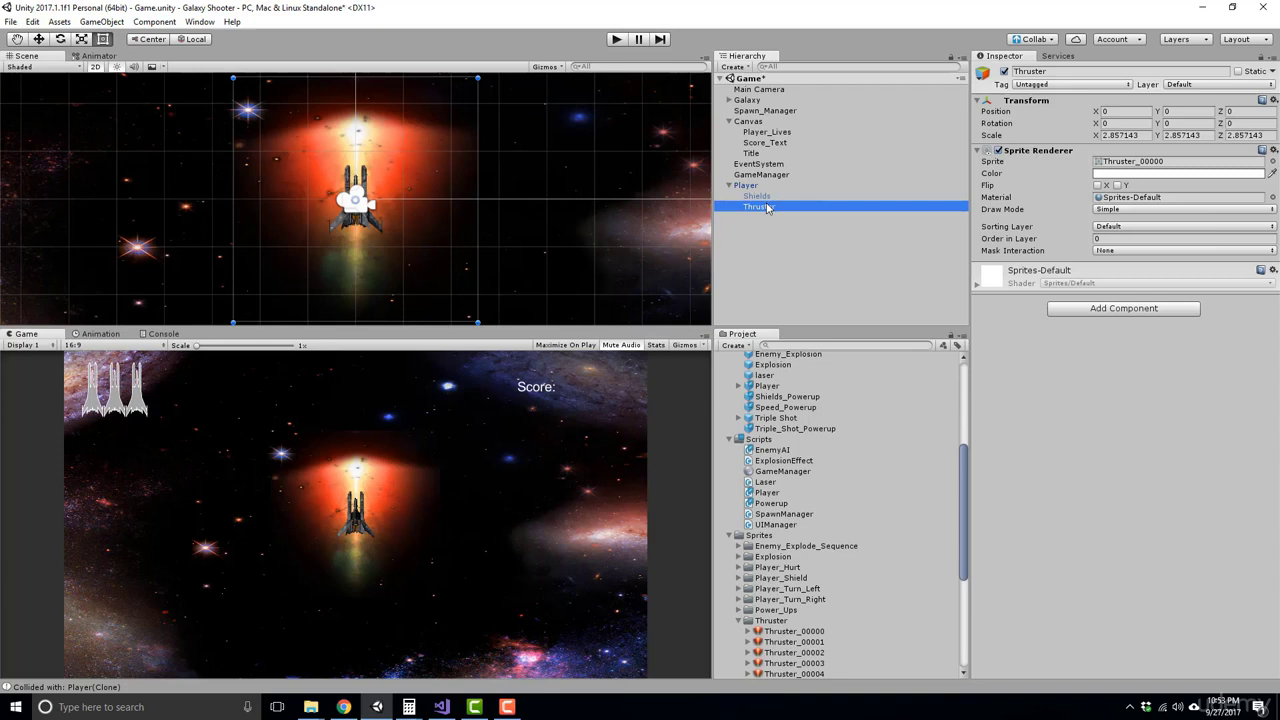
{"action": "left_click", "coordinate": [1106, 228]}
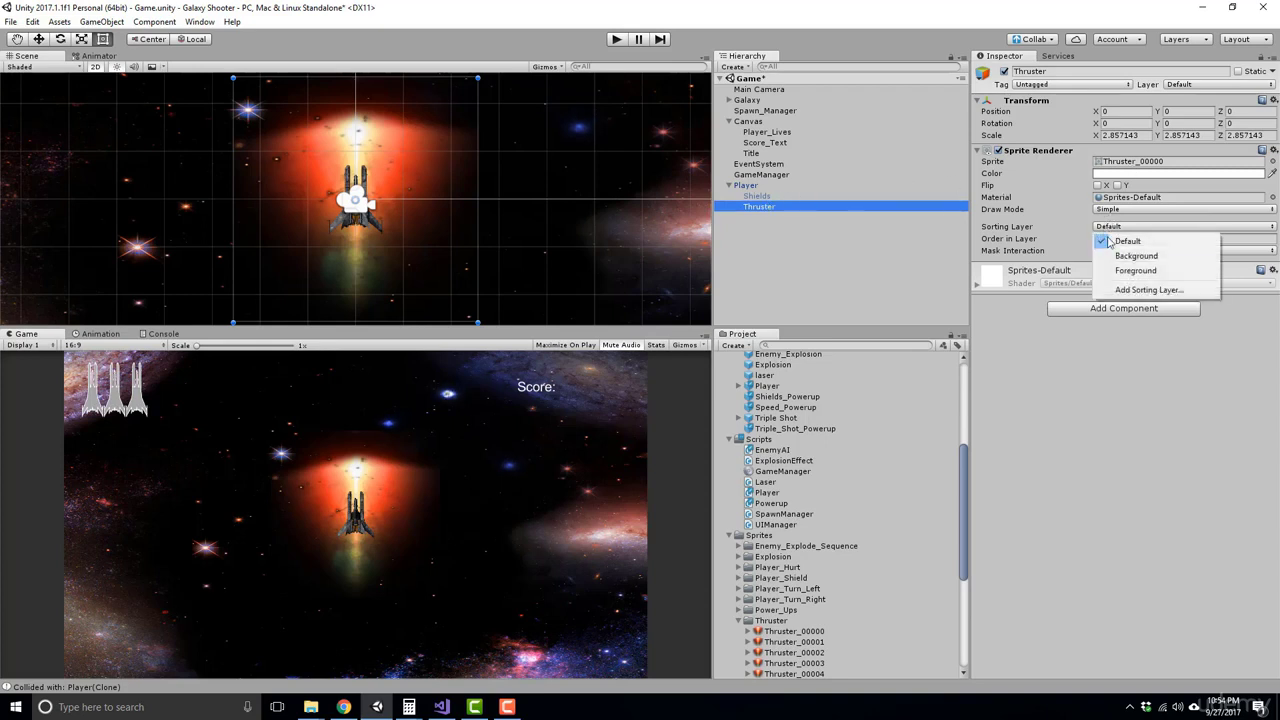
{"action": "left_click", "coordinate": [1119, 271]}
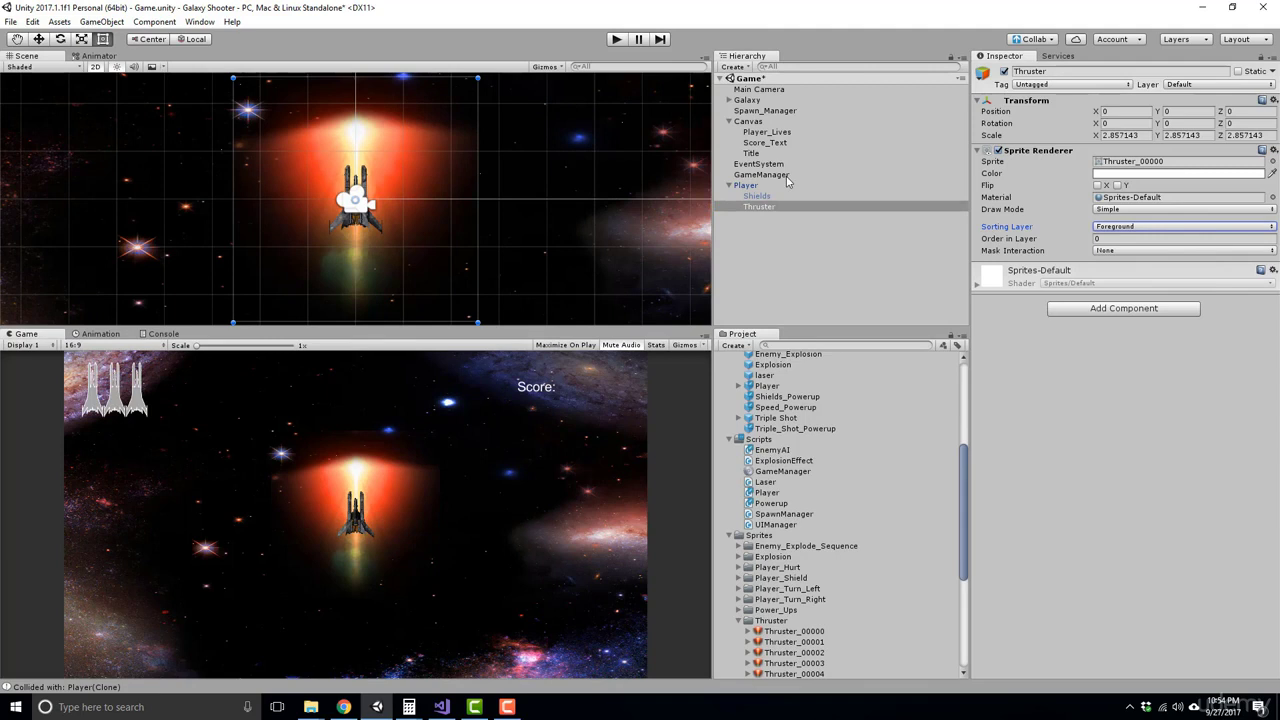
Step: Try Order in Layer values 1 and 2 on the Thruster's Sprite Renderer, and set it back to 0
{"action": "left_click", "coordinate": [767, 207]}
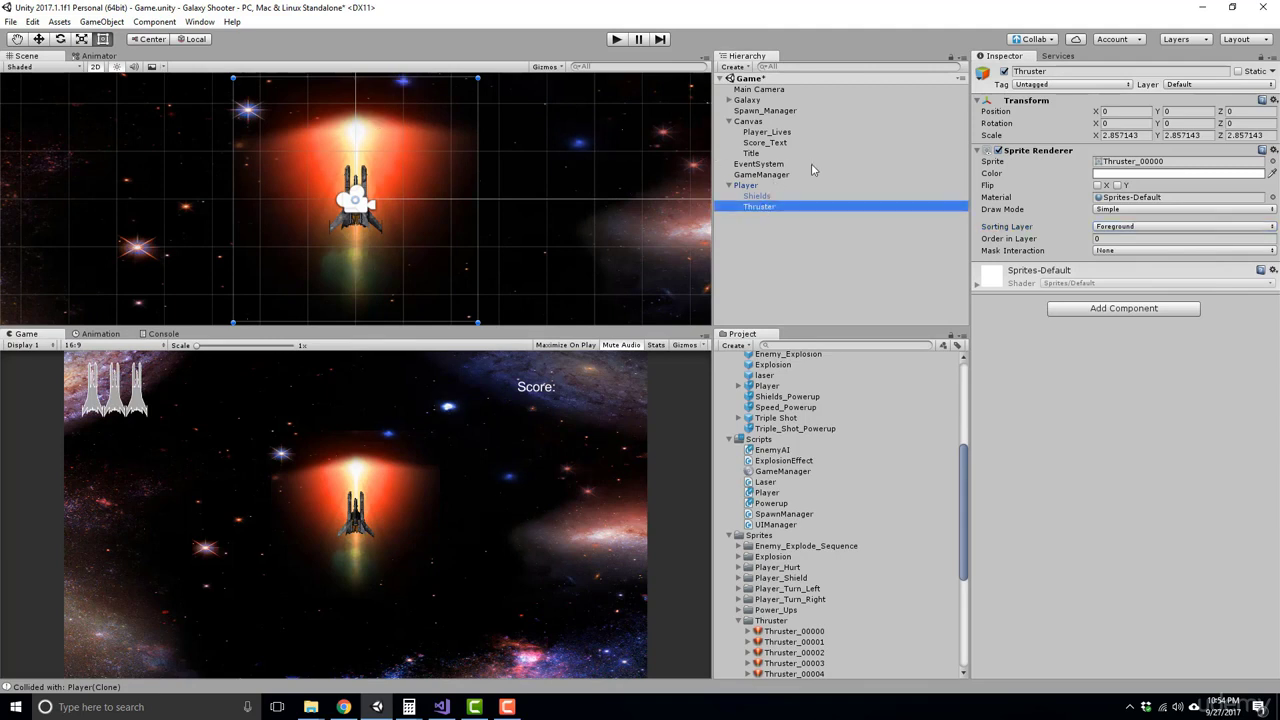
{"action": "left_click", "coordinate": [1106, 239]}
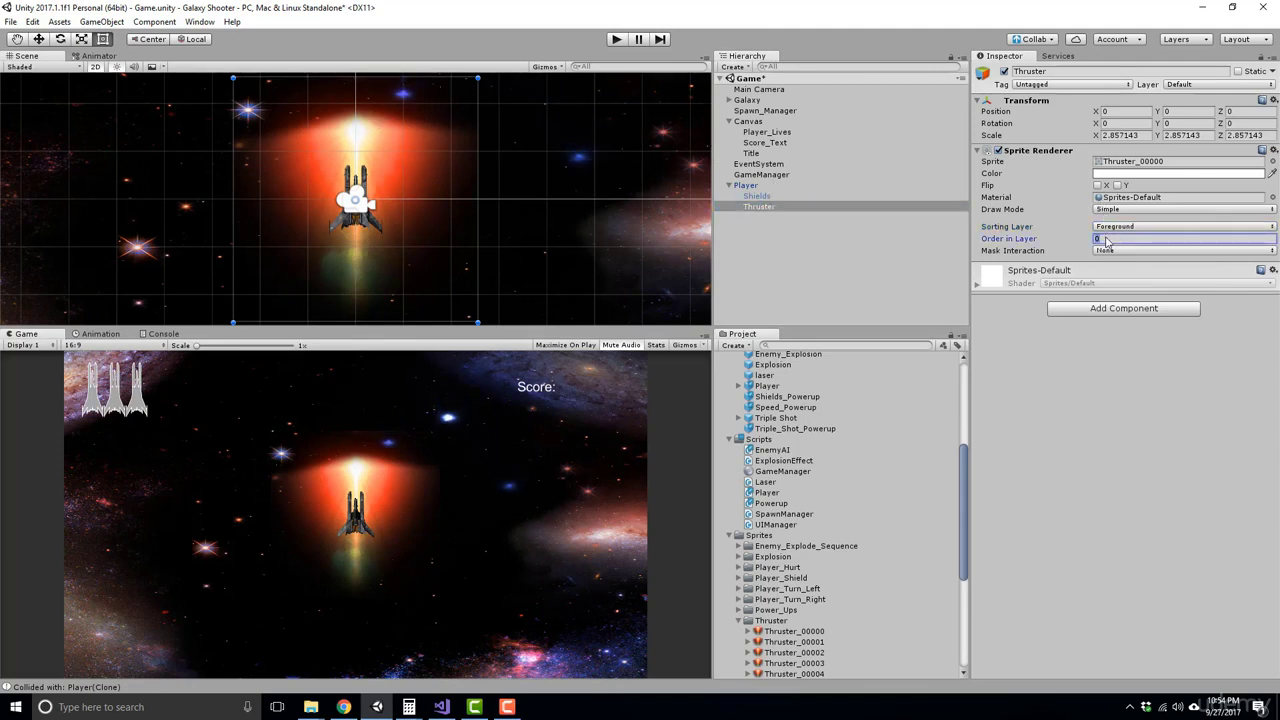
{"action": "type", "text": "1"}
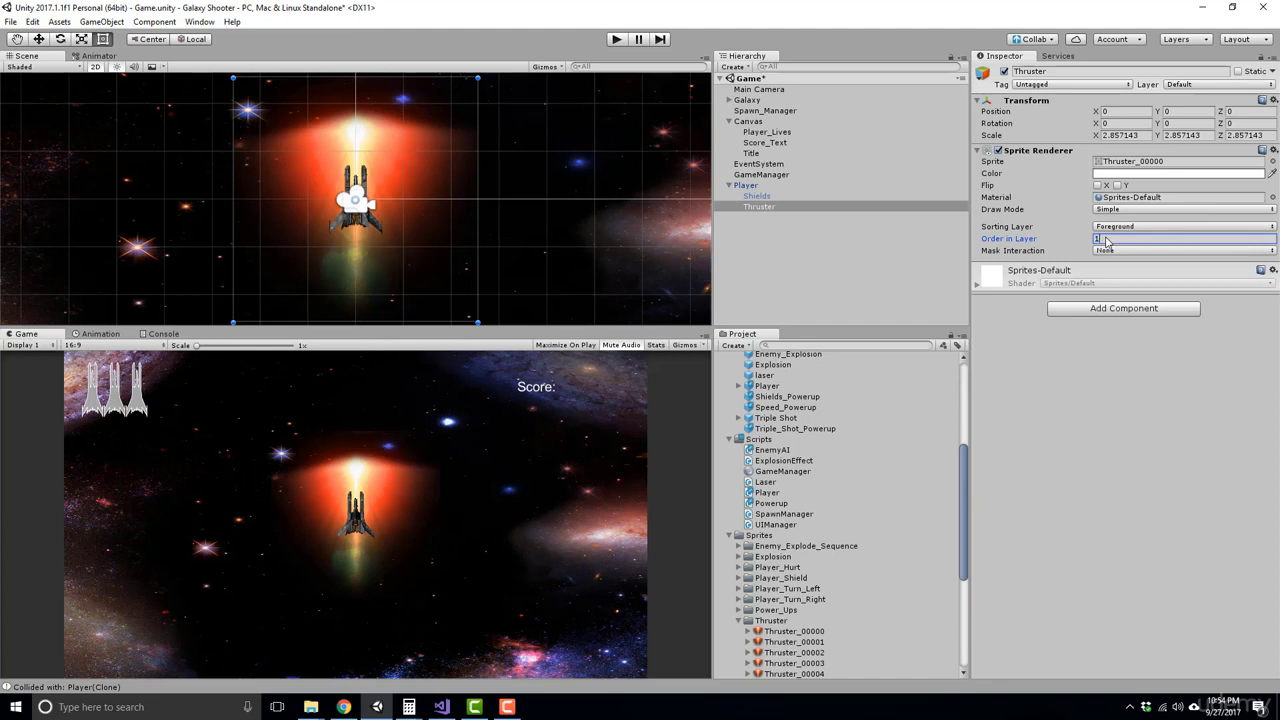
{"action": "type", "text": "2"}
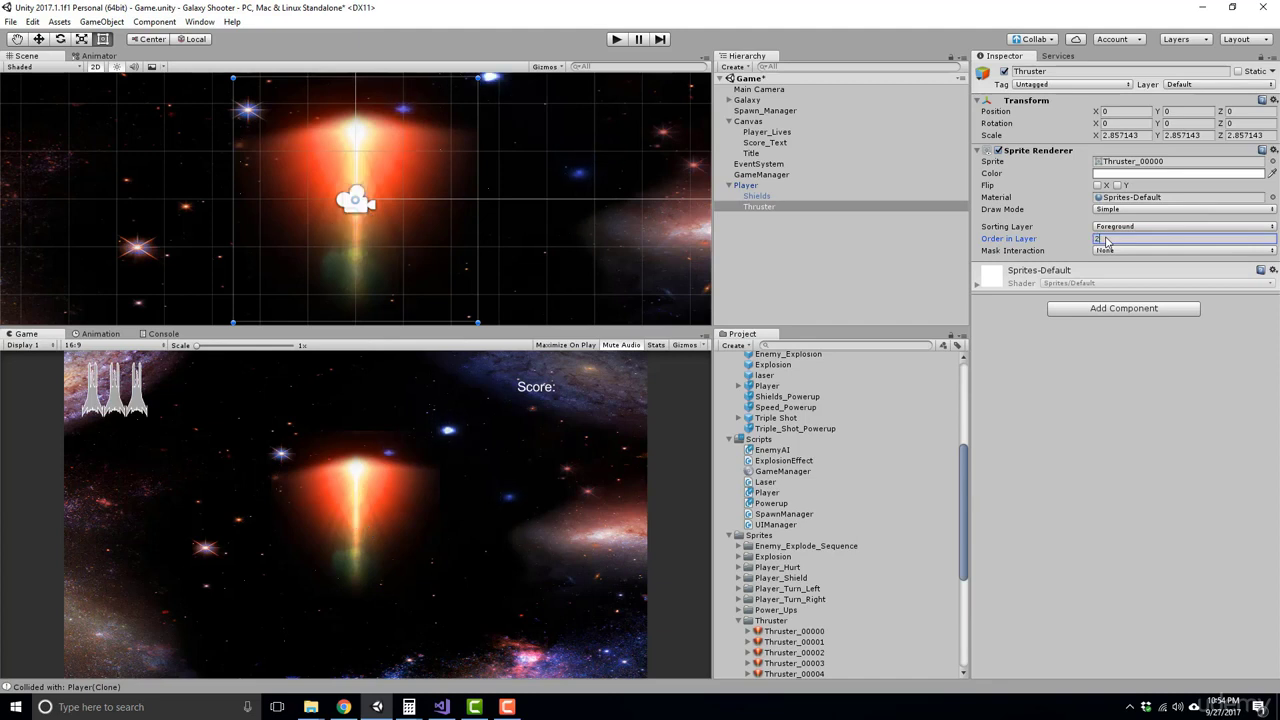
{"action": "type", "text": "1"}
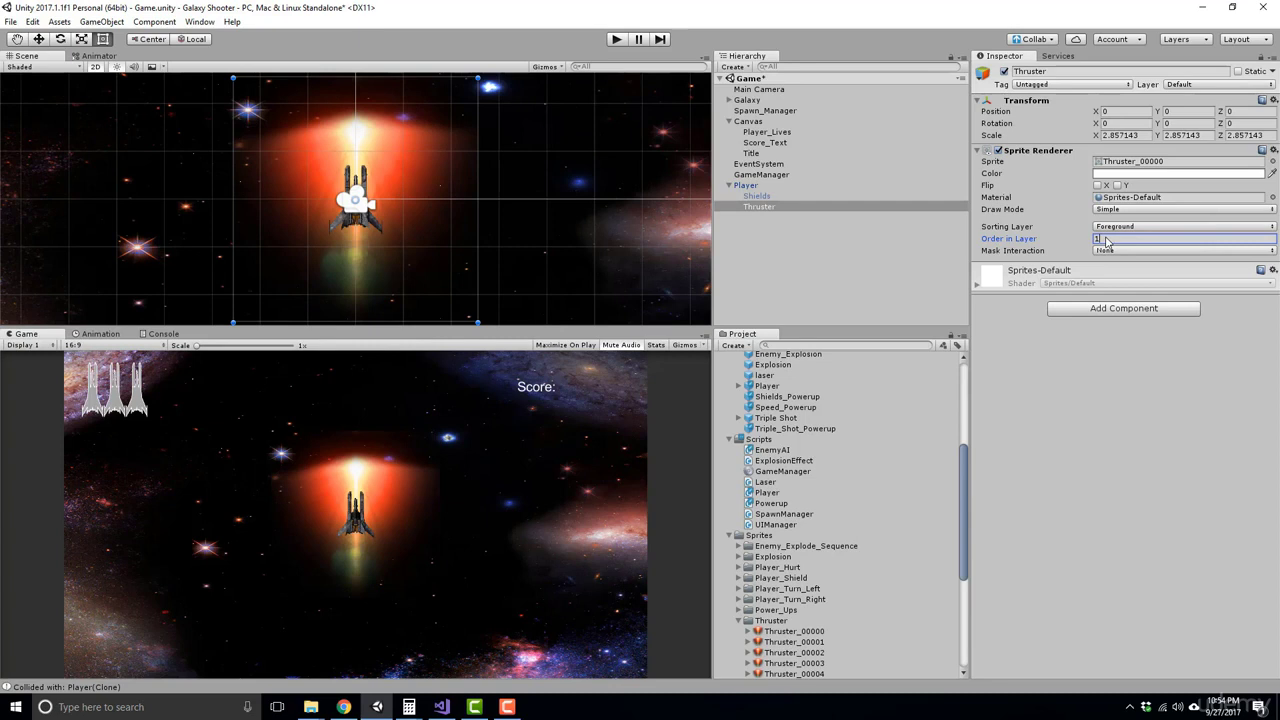
{"action": "key", "text": "BackSpace"}
{"action": "type", "text": "2"}
{"action": "key", "text": "BackSpace"}
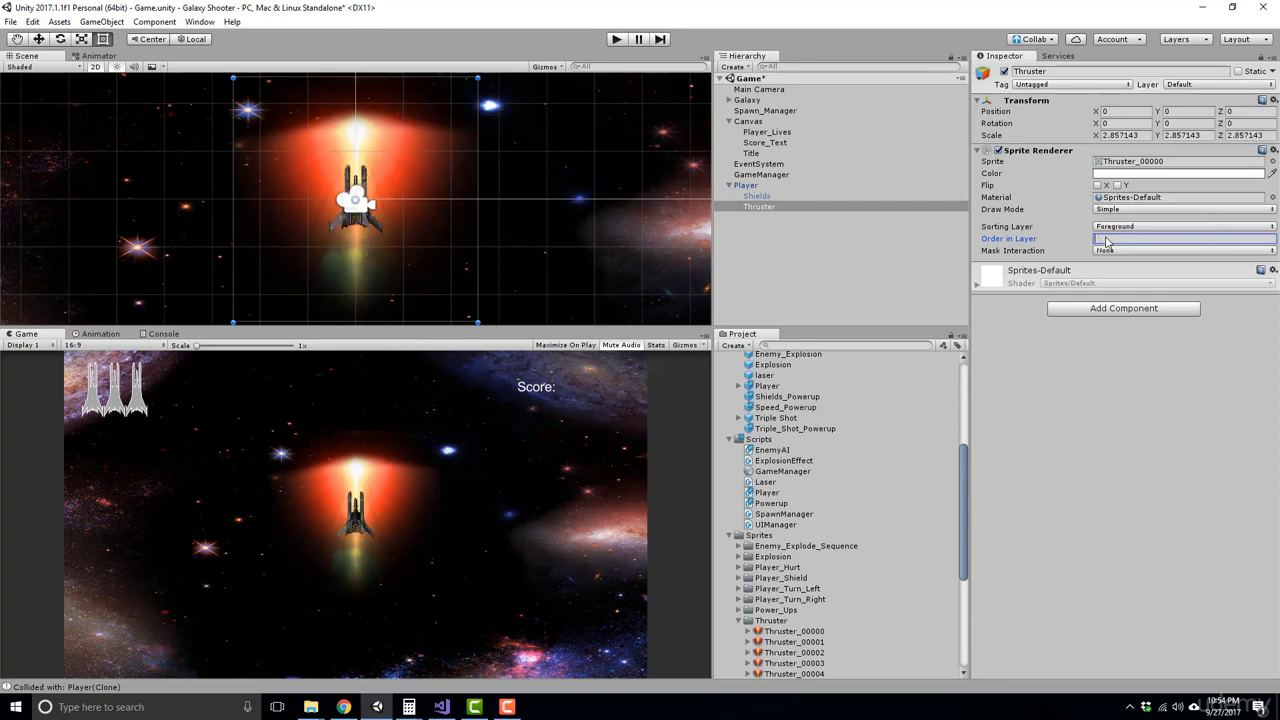
{"action": "type", "text": "0"}
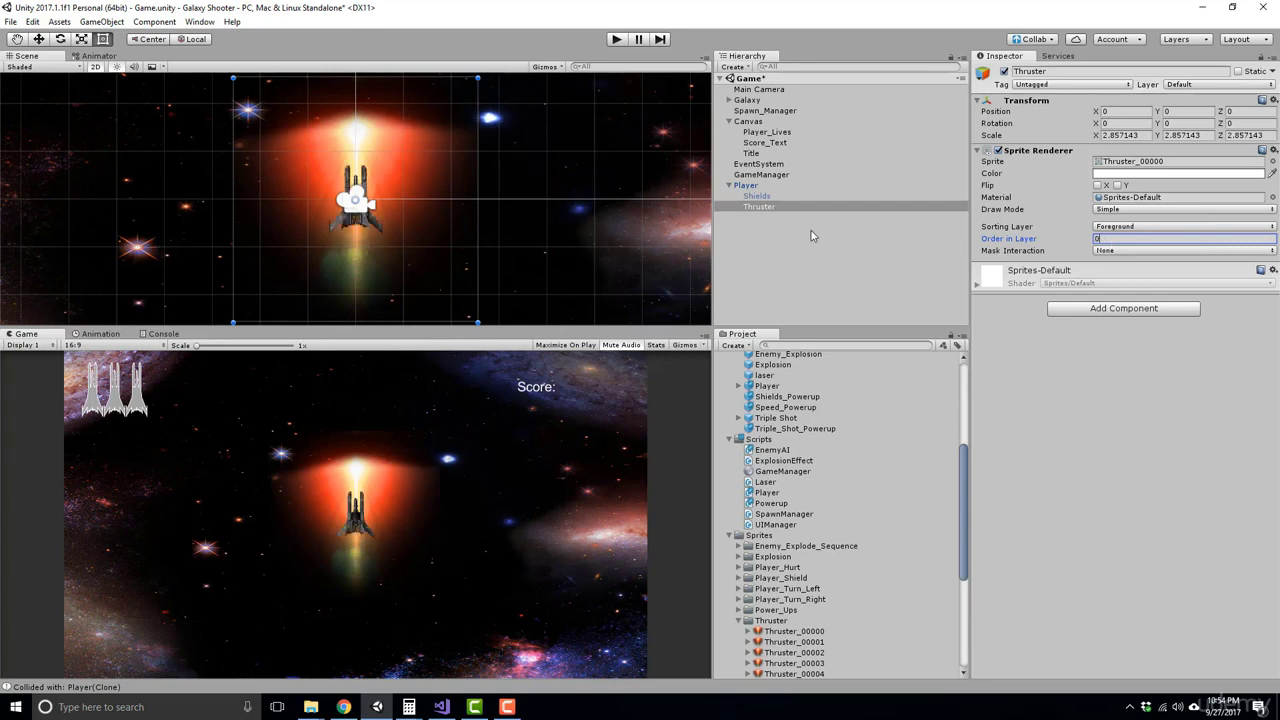
Step: Move the Thruster straight down behind the ship's tail with the Move tool, to a Y position of about -6.26
{"action": "left_click", "coordinate": [770, 206]}
{"action": "scroll", "coordinate": [367, 154], "scroll_direction": "down", "scroll_amount": 3}
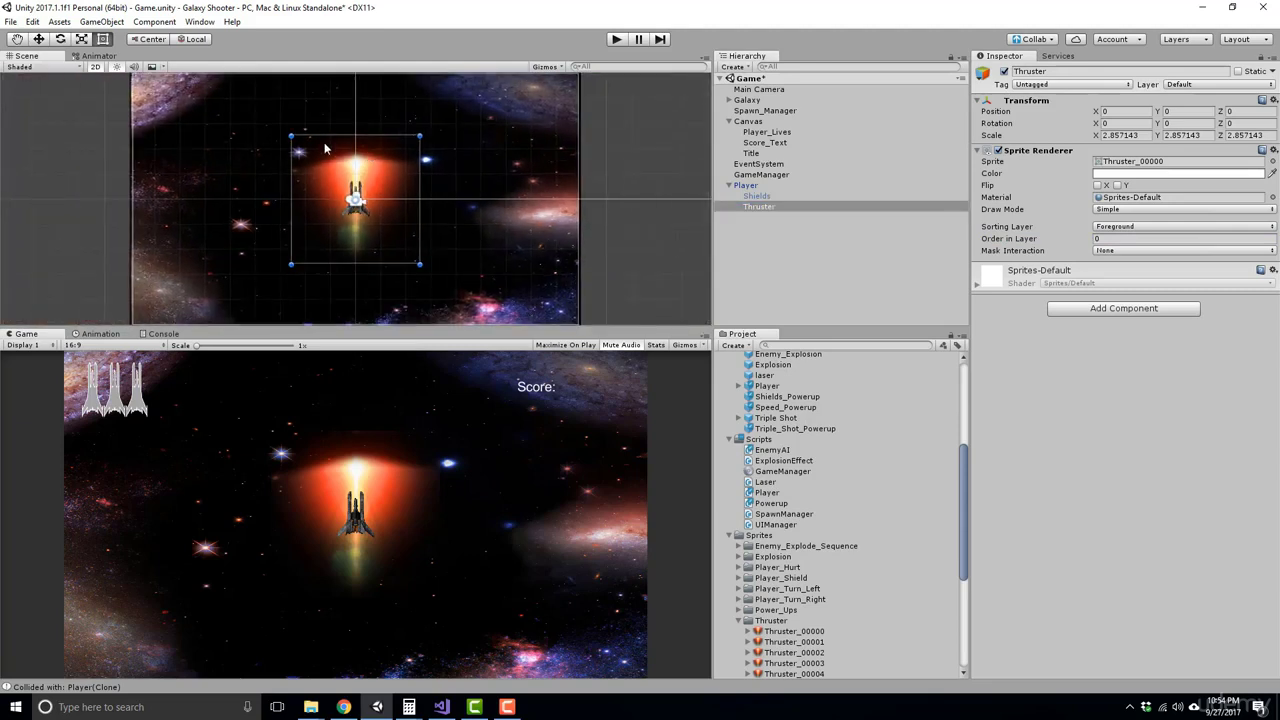
{"action": "left_click", "coordinate": [39, 39]}
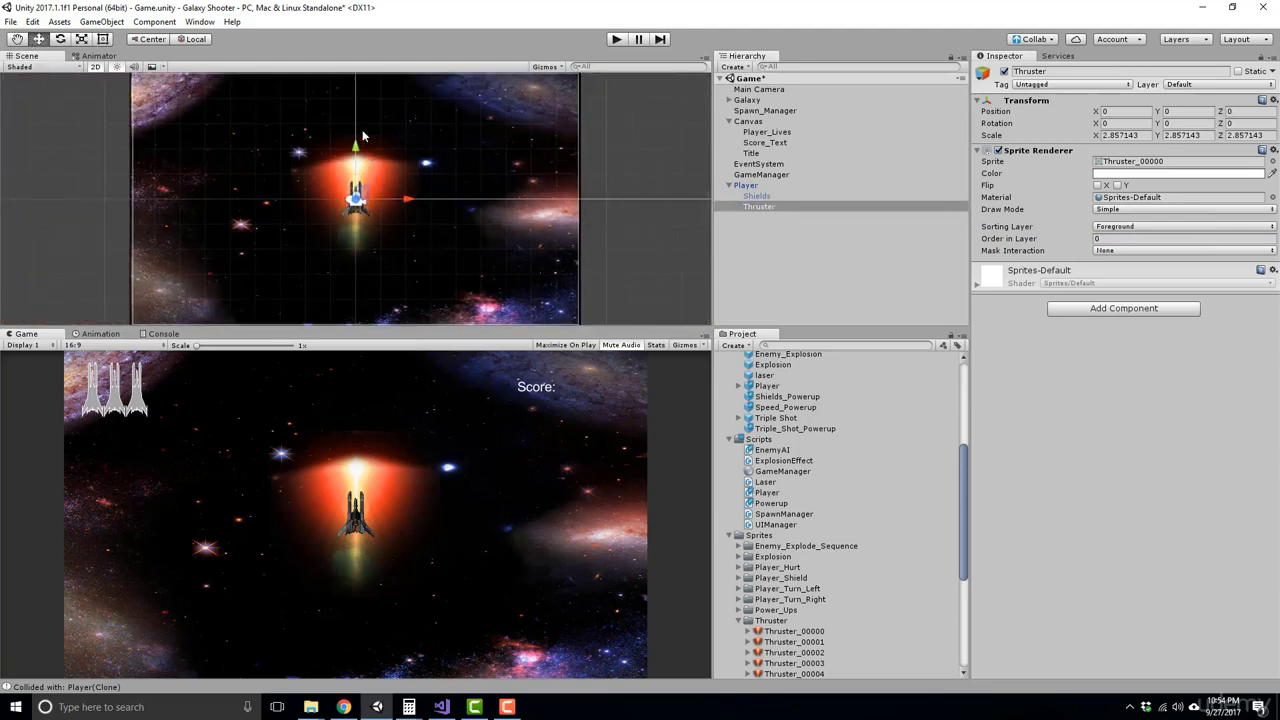
{"action": "left_click_drag", "start_coordinate": [355, 148], "coordinate": [362, 201]}
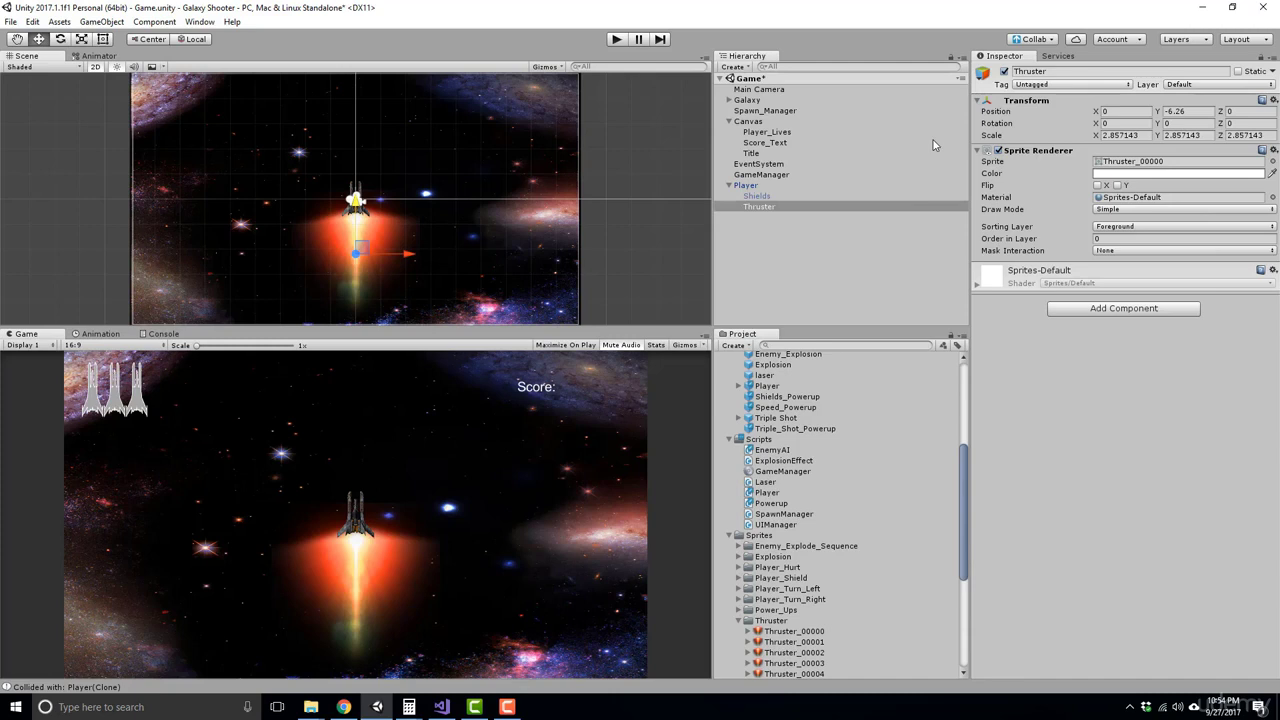
Step: Set the Thruster's scale to 1 on X, Y and Z, and move it up against the ship's tail to a Y position of about -2.97
{"action": "left_click", "coordinate": [1118, 134]}
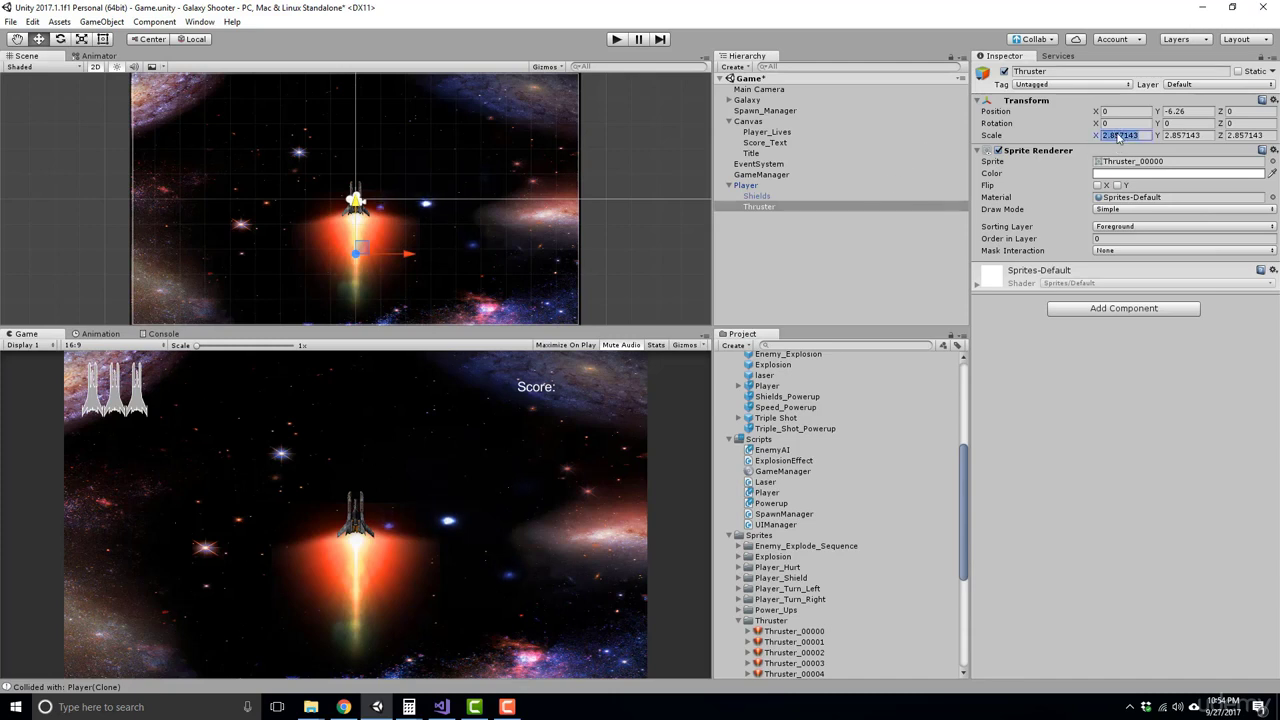
{"action": "type", "text": "1"}
{"action": "key", "text": "Tab"}
{"action": "type", "text": "1"}
{"action": "key", "text": "Tab"}
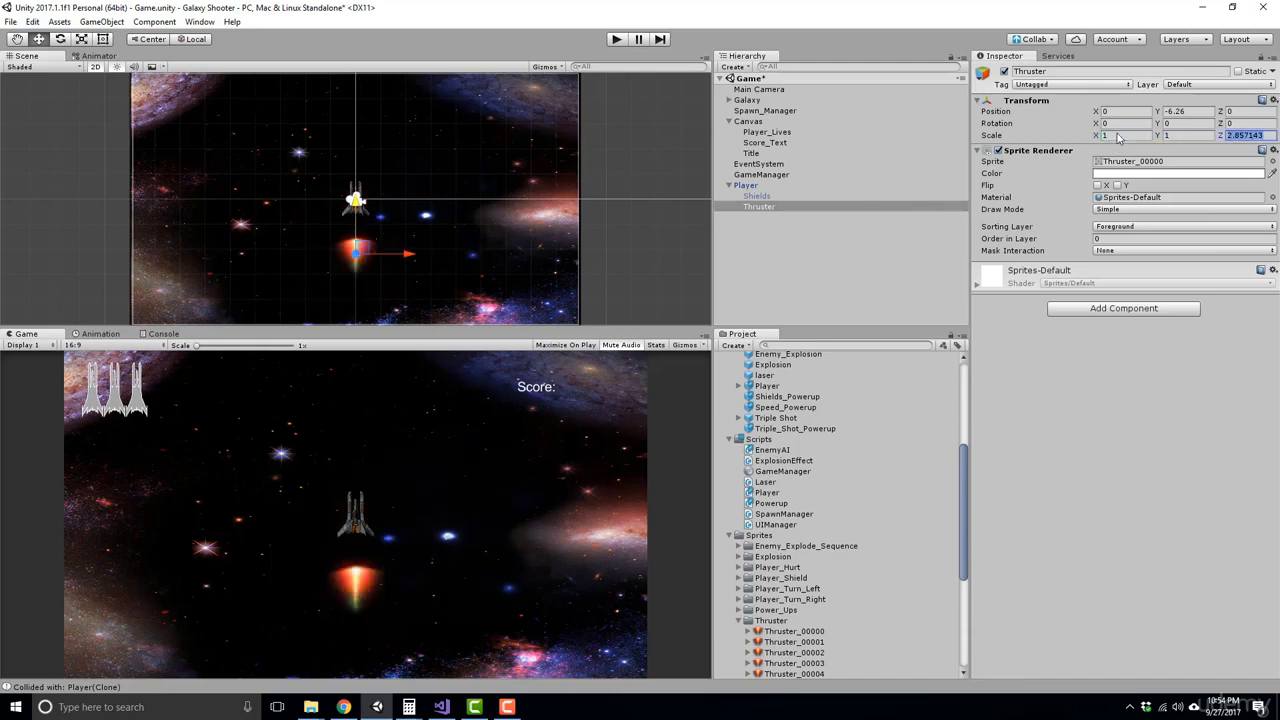
{"action": "type", "text": "1"}
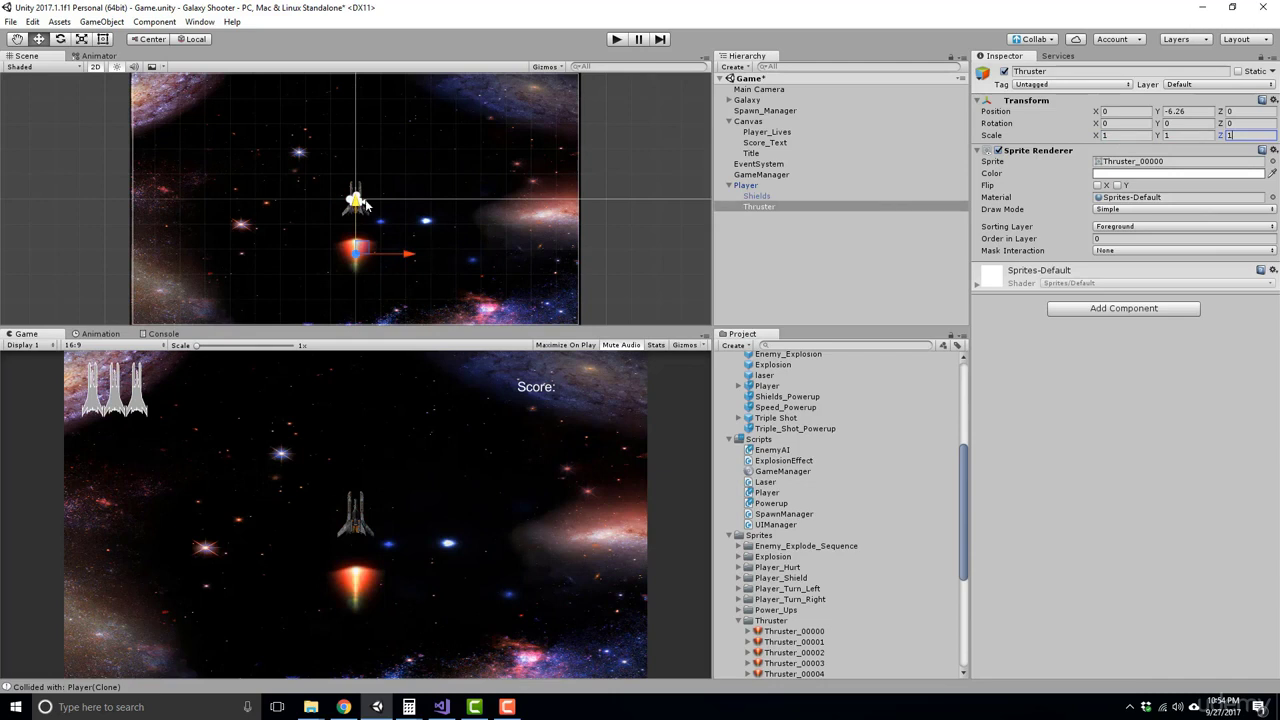
{"action": "mouse_move", "coordinate": [355, 200]}
{"action": "left_mouse_down"}
{"action": "mouse_move", "coordinate": [366, 177]}
{"action": "mouse_move", "coordinate": [355, 176]}
{"action": "left_mouse_up"}
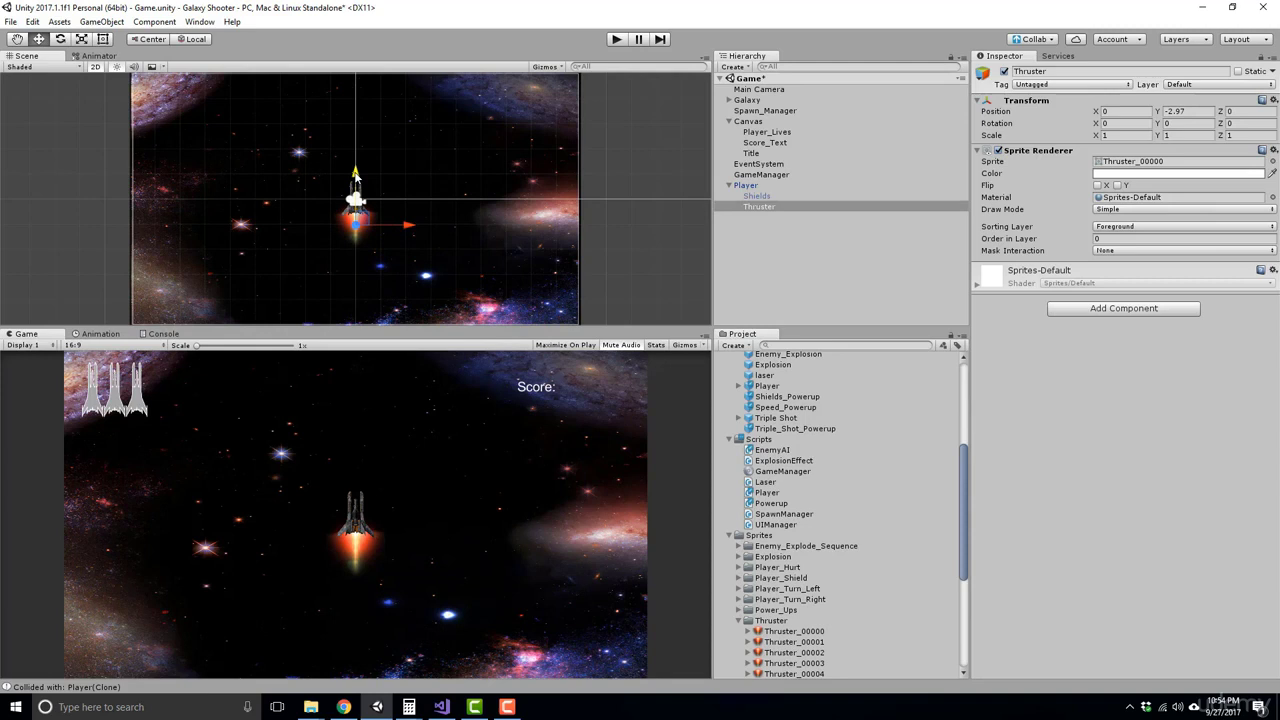
Step: Create a new animation clip for the Thruster object, saved as Thrusters in the Galaxy Shooter Animations folder
{"action": "left_click", "coordinate": [740, 207]}
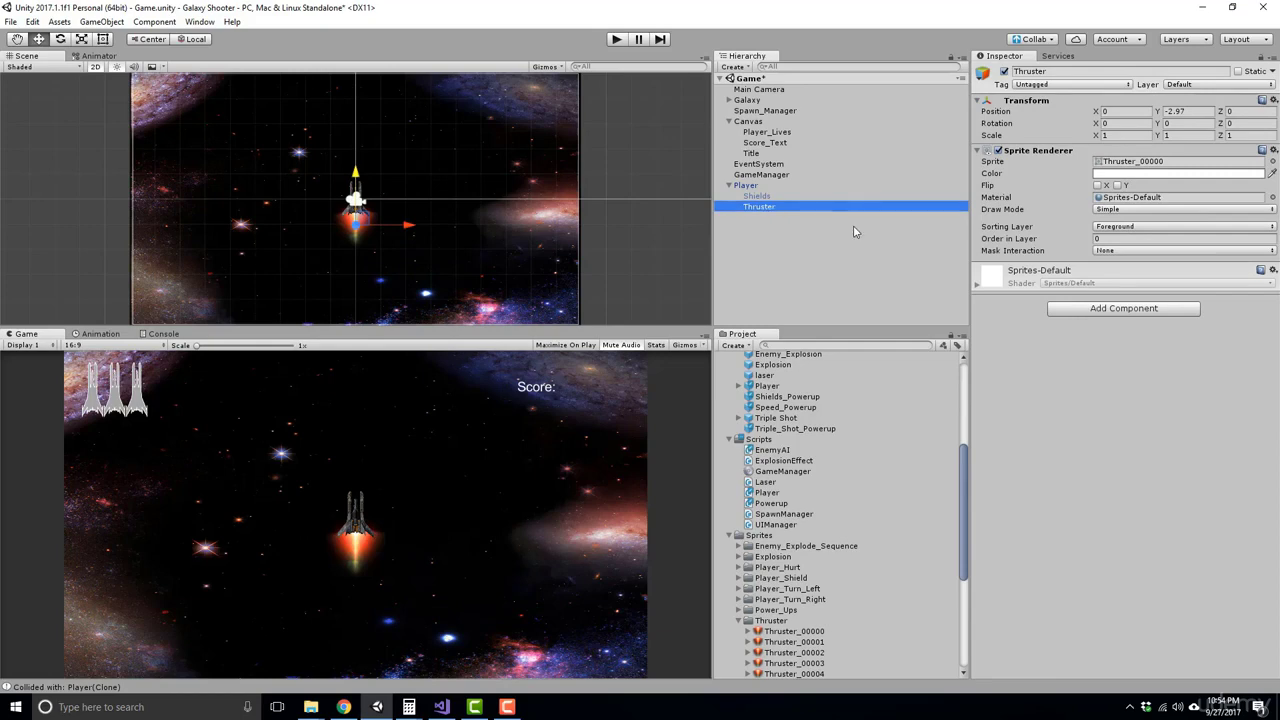
{"action": "scroll", "coordinate": [799, 485], "scroll_direction": "down", "scroll_amount": 3}
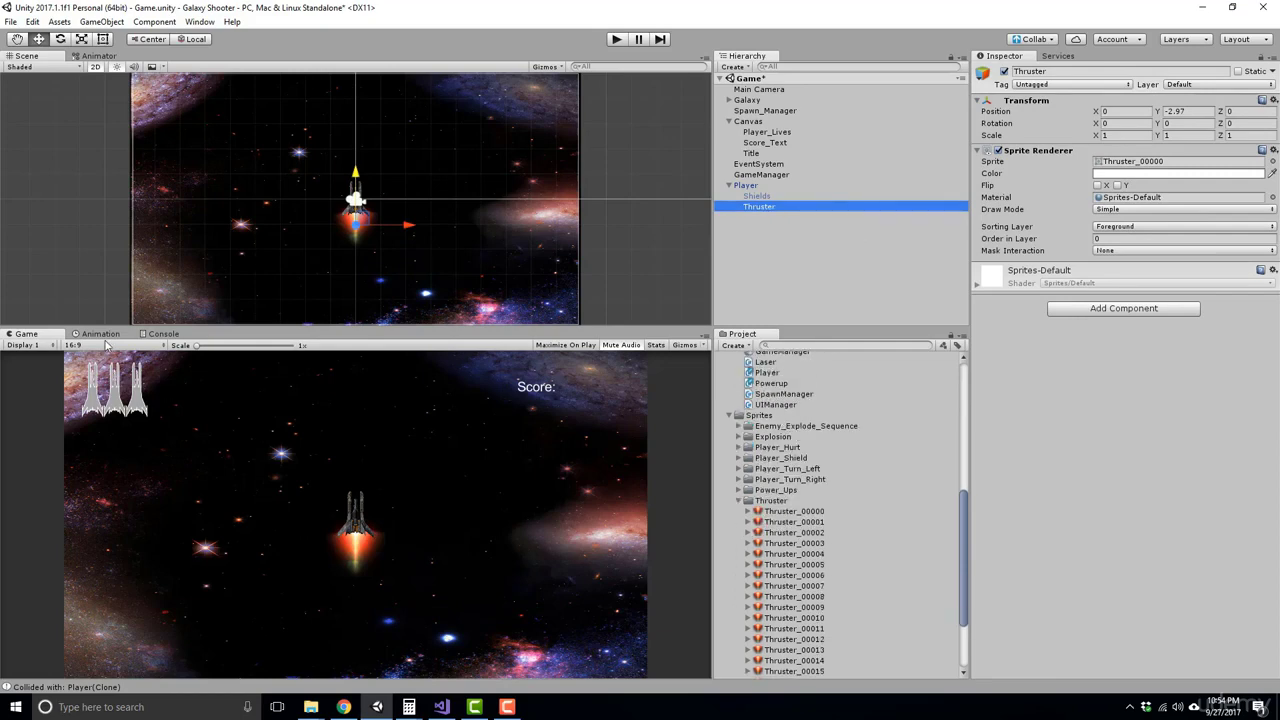
{"action": "left_click", "coordinate": [101, 334]}
{"action": "left_click", "coordinate": [450, 530]}
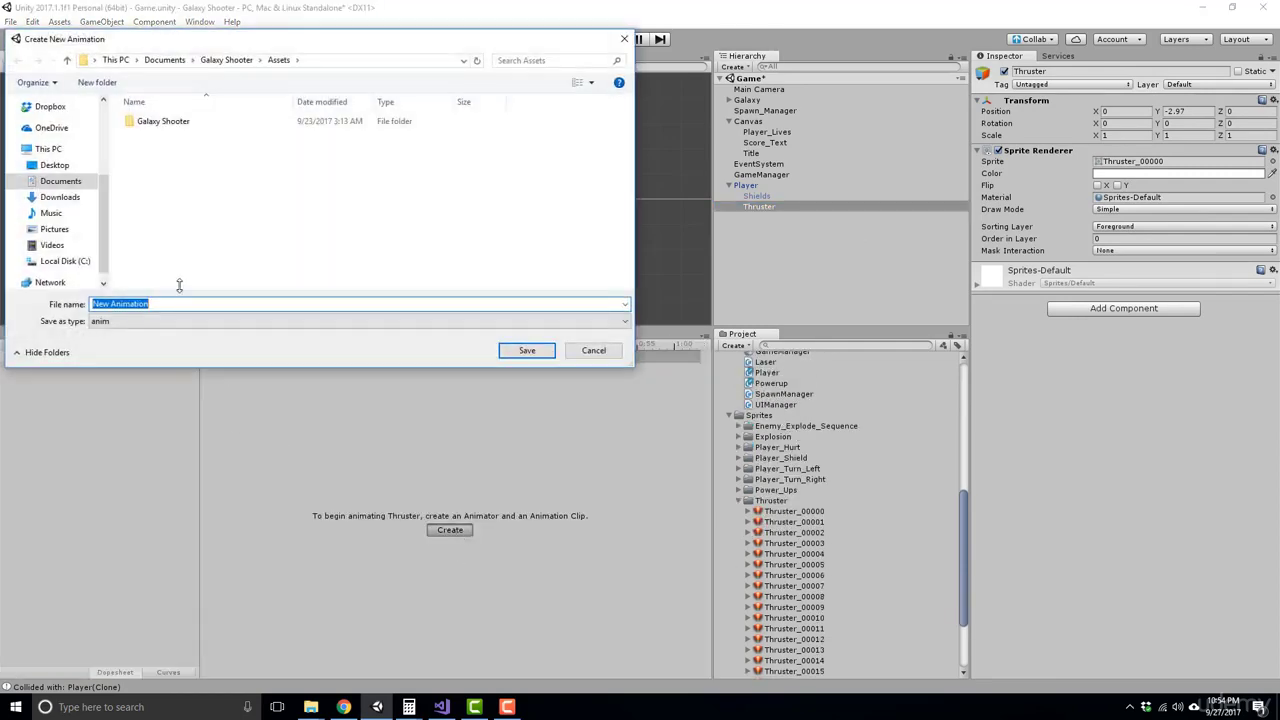
{"action": "left_click", "coordinate": [158, 125]}
{"action": "double_click", "coordinate": [157, 134]}
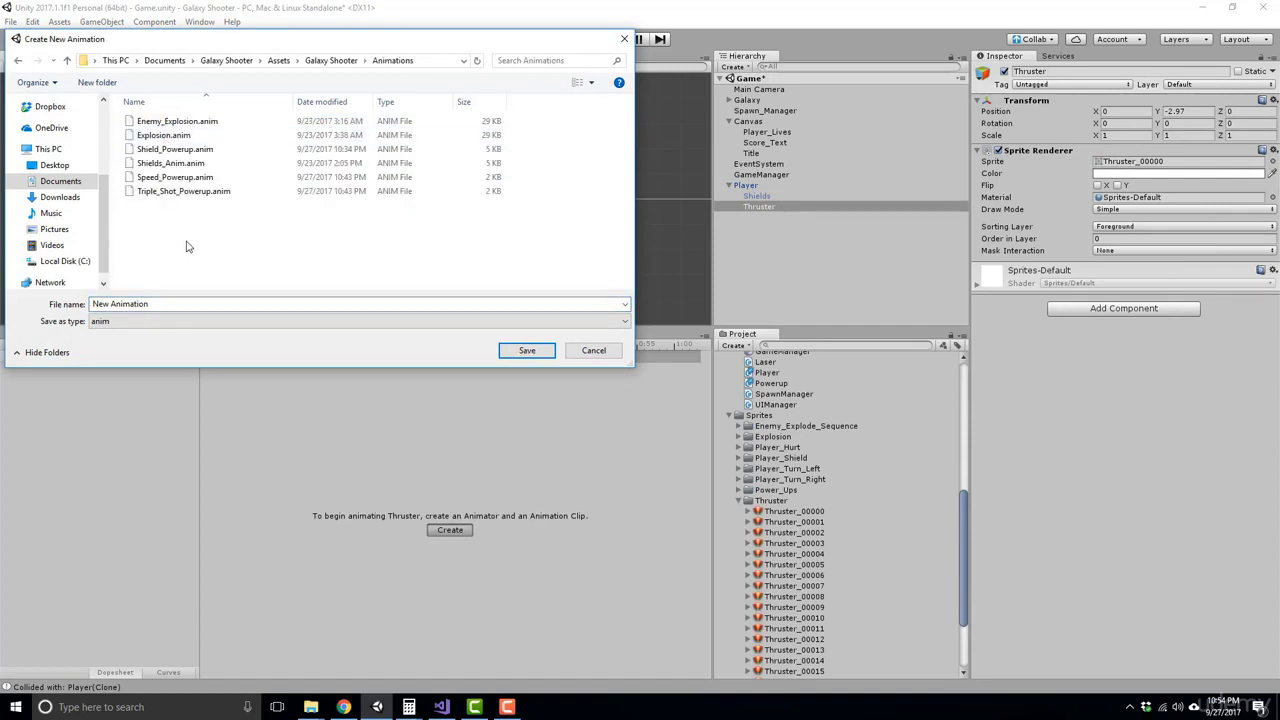
{"action": "left_click", "coordinate": [168, 304]}
{"action": "type", "text": "Thruster"}
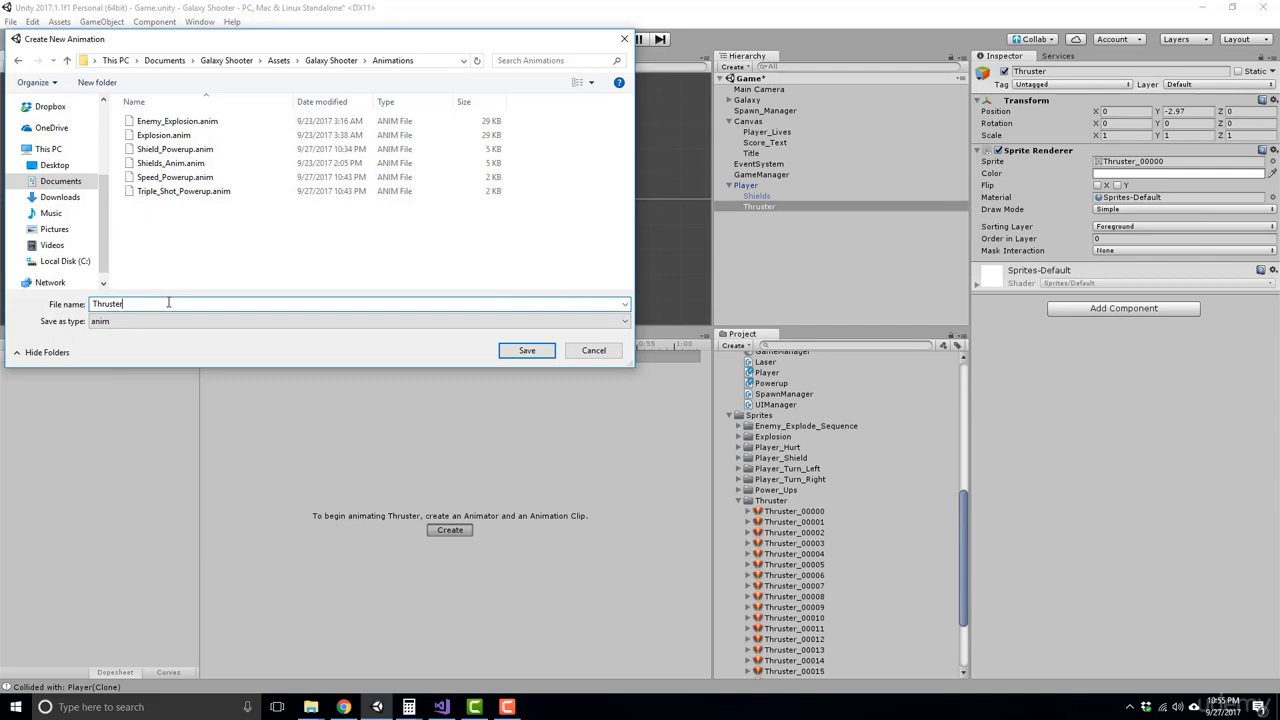
{"action": "type", "text": "s"}
{"action": "key", "text": "Return"}
Step: Add the sprites Thruster_00000 through Thruster_00020 as keyframes at the start of the Thrusters animation timeline
{"action": "scroll", "coordinate": [800, 535], "scroll_direction": "down", "scroll_amount": 3}
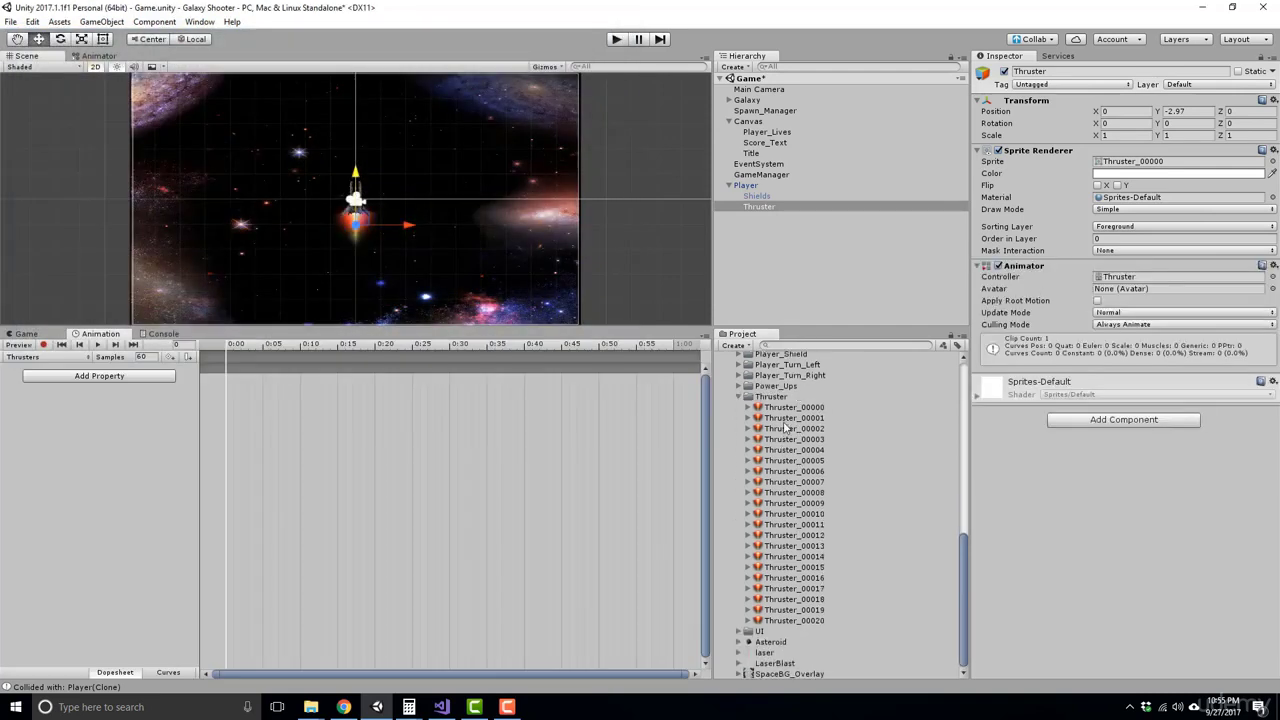
{"action": "left_click", "coordinate": [788, 408]}
{"action": "left_click", "coordinate": [796, 617], "text": "shift"}
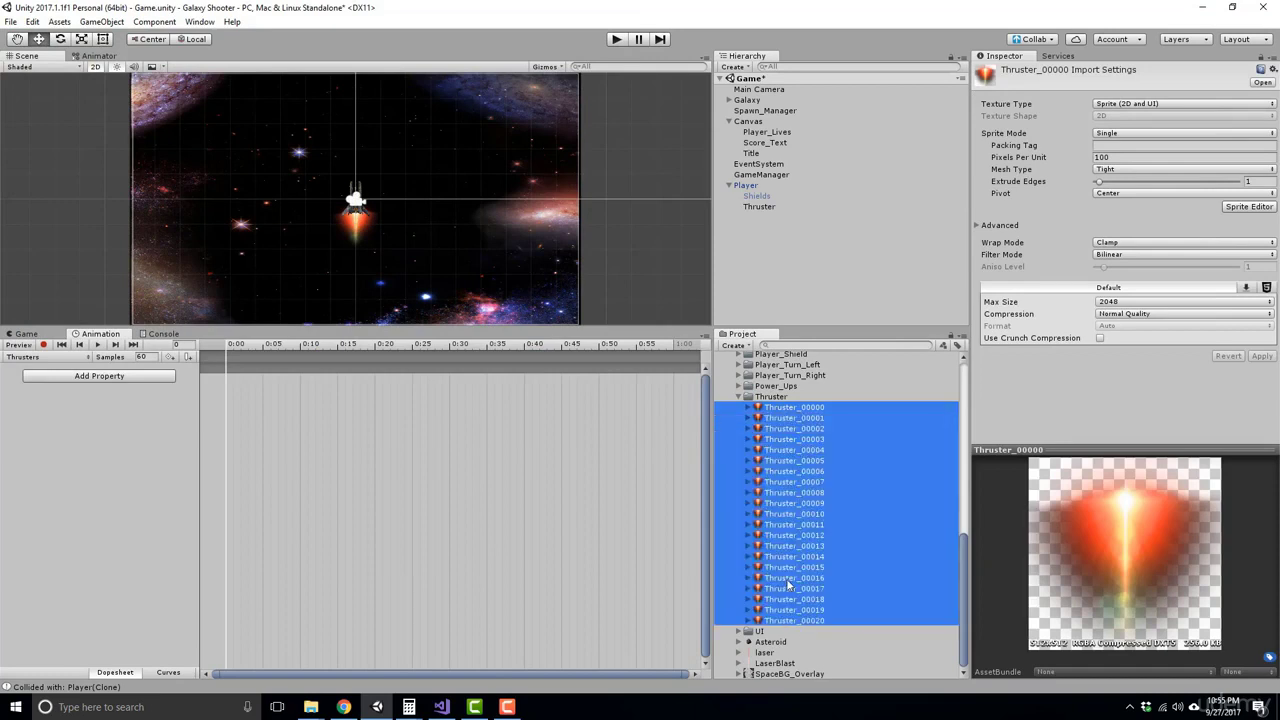
{"action": "left_click_drag", "start_coordinate": [790, 422], "coordinate": [550, 412]}
{"action": "left_click_drag", "start_coordinate": [370, 446], "coordinate": [370, 445]}
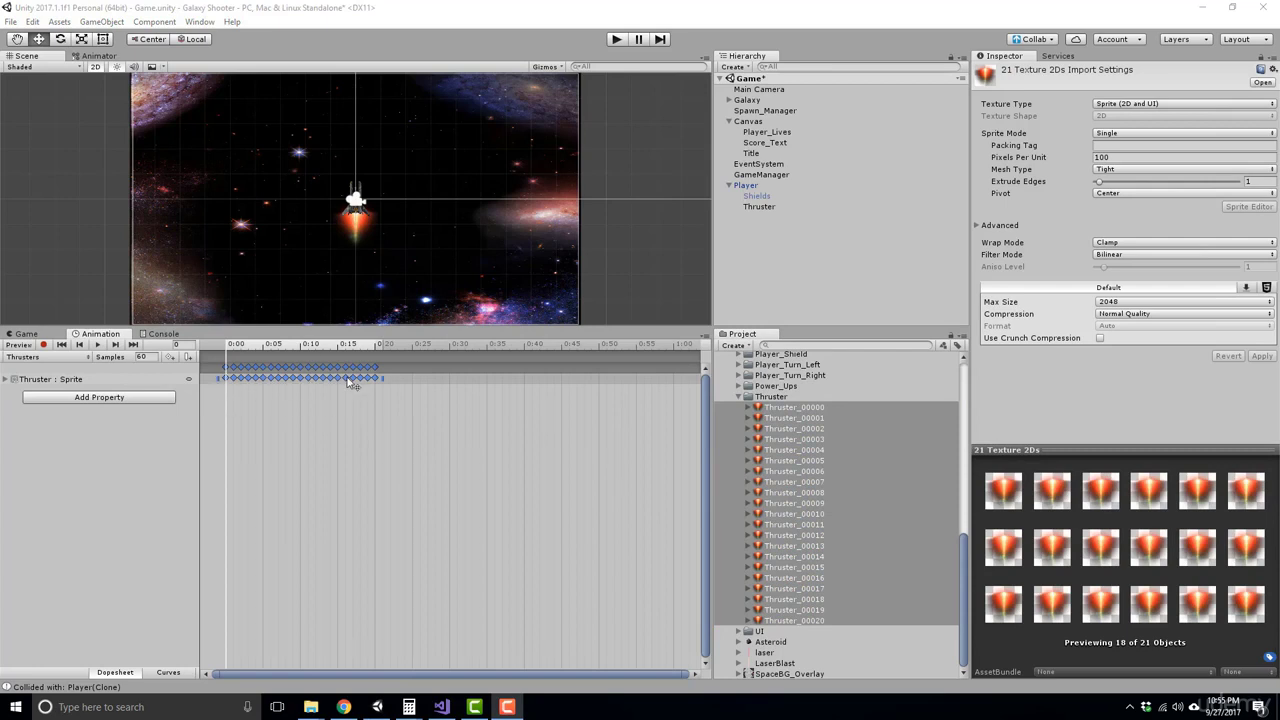
Step: Preview the Thrusters animation up close on the ship and set its sample rate to 24
{"action": "left_click", "coordinate": [98, 344]}
{"action": "scroll", "coordinate": [351, 280], "scroll_direction": "up", "scroll_amount": 4}
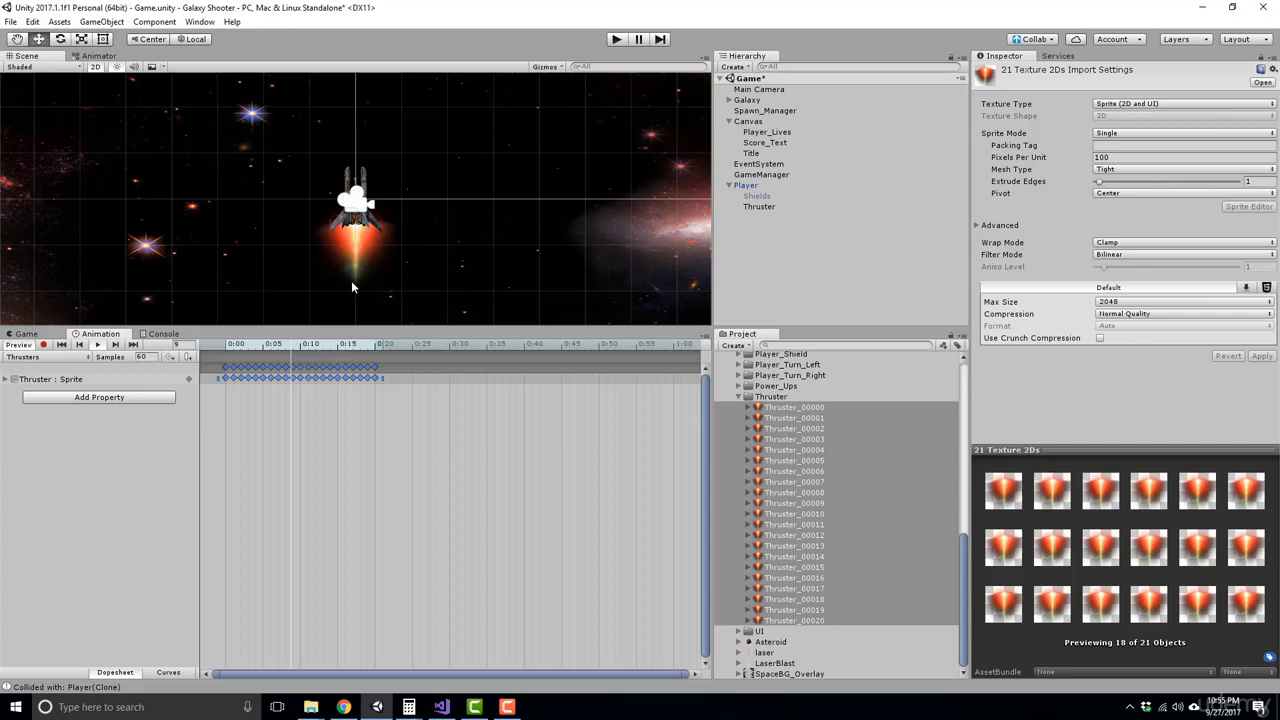
{"action": "scroll", "coordinate": [351, 283], "scroll_direction": "up", "scroll_amount": 4}
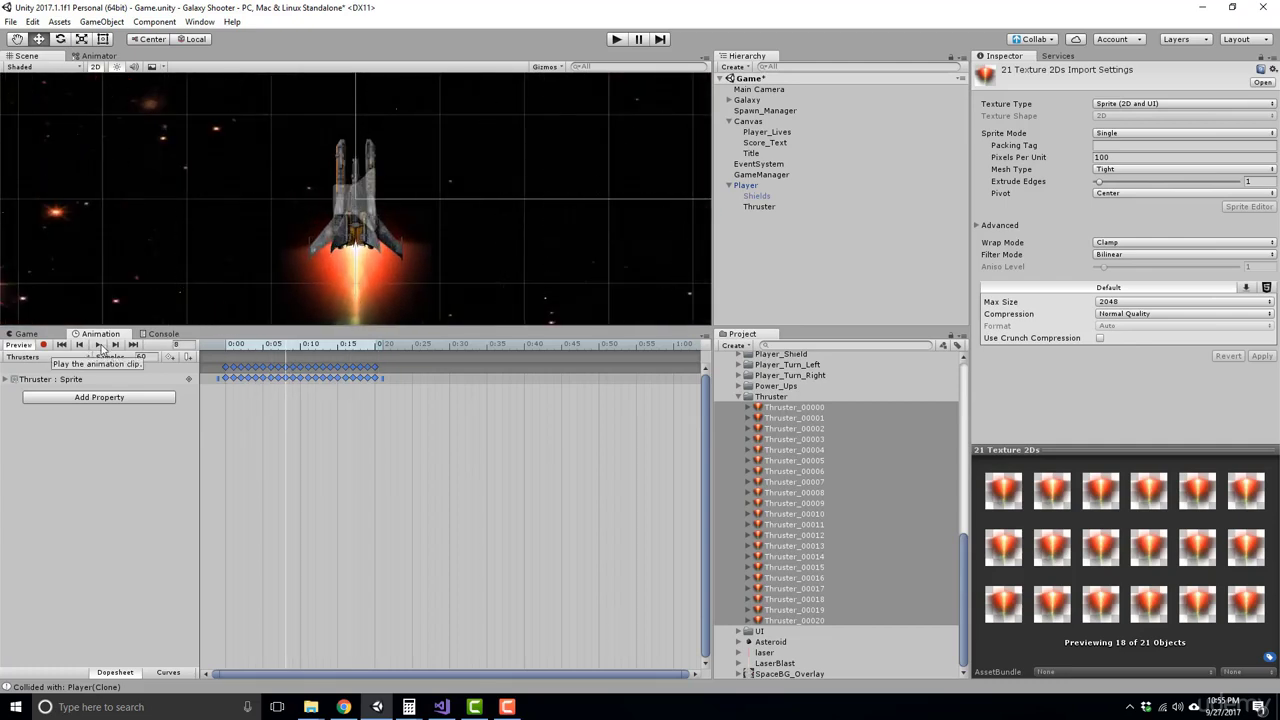
{"action": "left_click", "coordinate": [155, 358]}
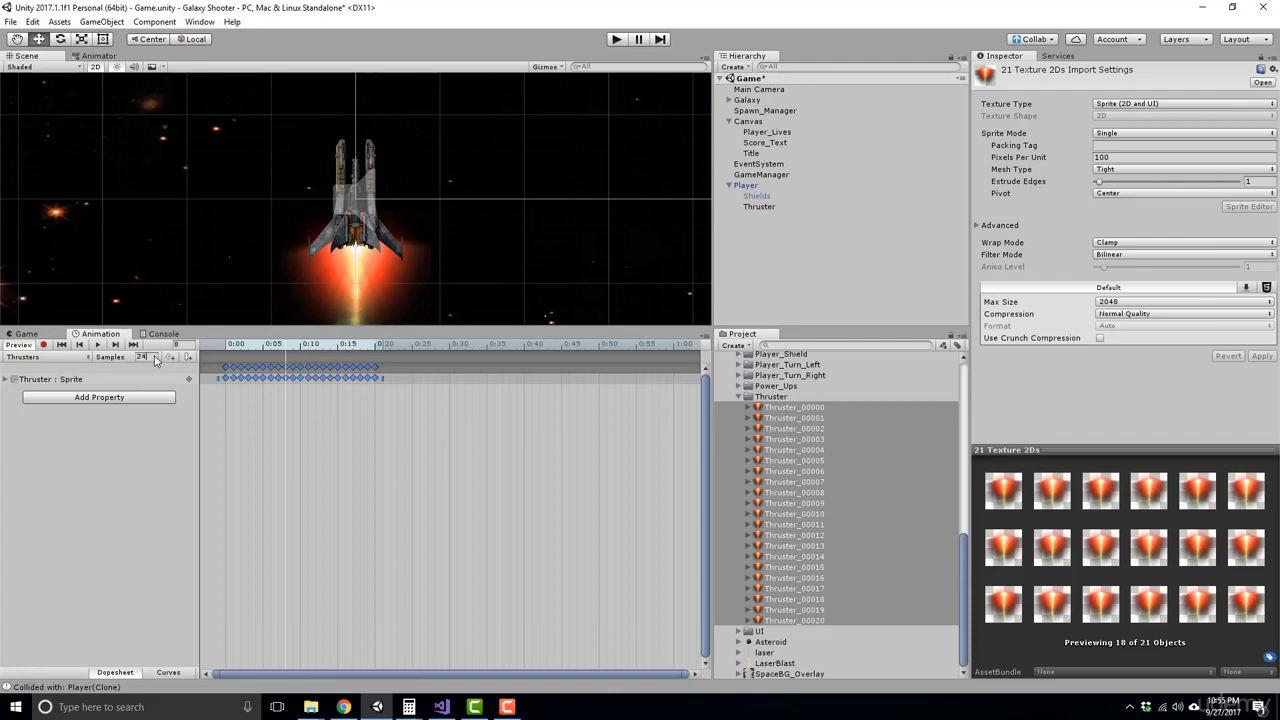
{"action": "key", "text": "Return"}
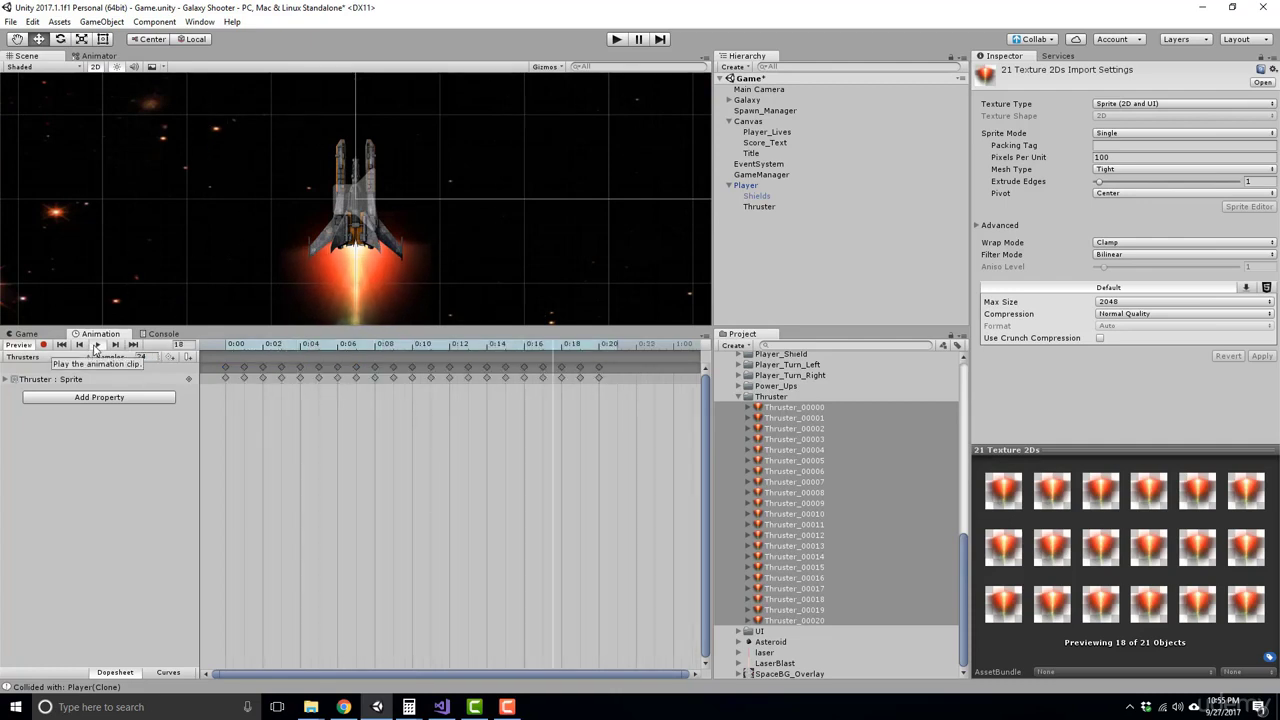
{"action": "left_click", "coordinate": [97, 345]}
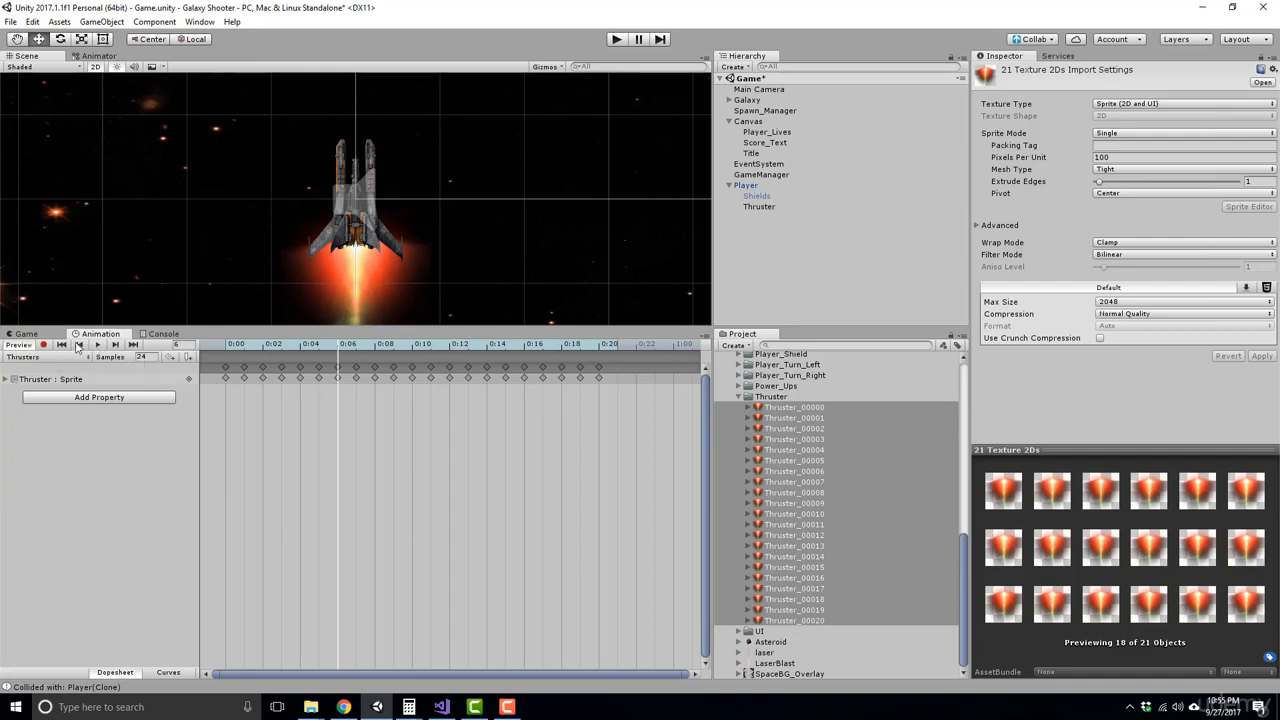
Step: Apply the Player's changes to its prefab and delete the Player from the scene
{"action": "left_click", "coordinate": [772, 207]}
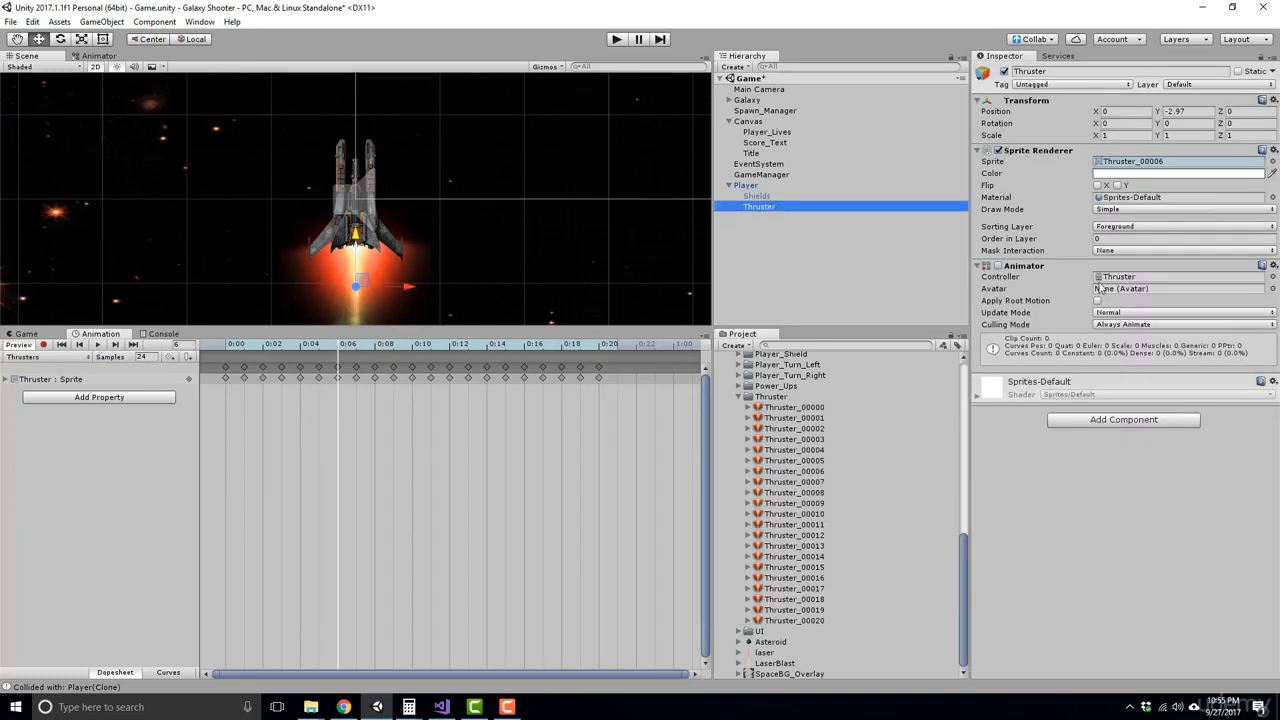
{"action": "left_click", "coordinate": [750, 186]}
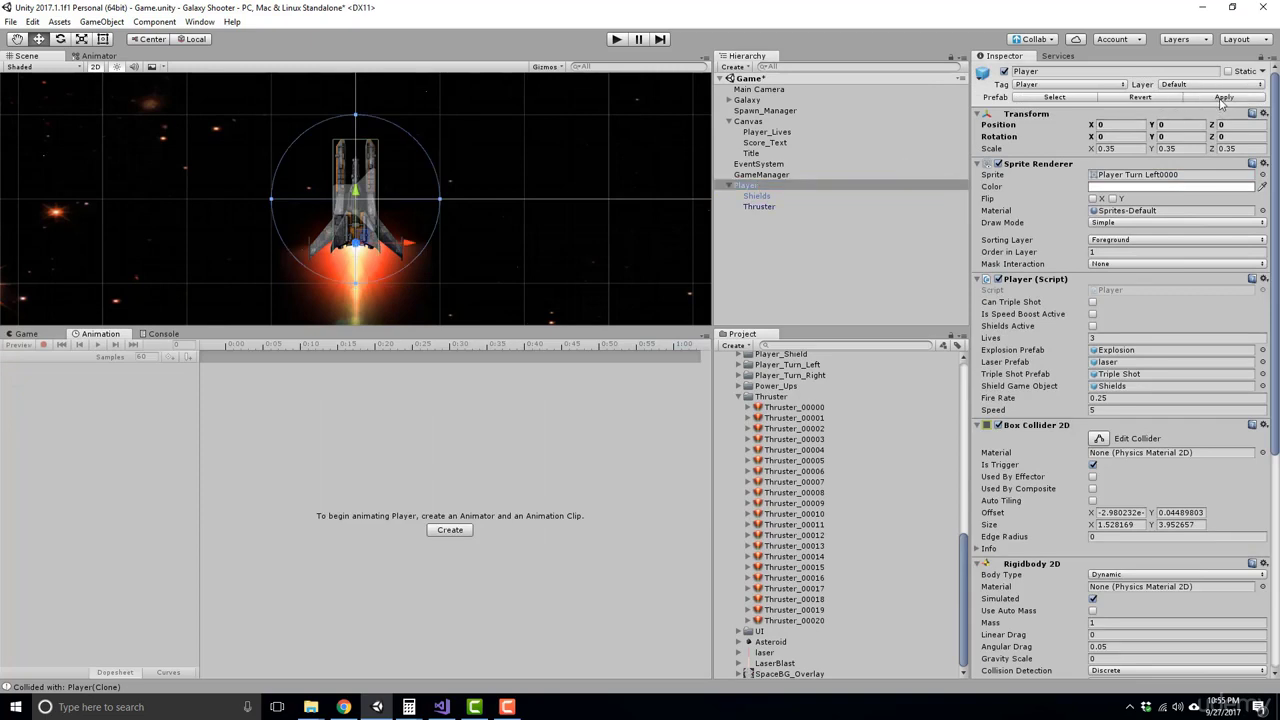
{"action": "key", "text": "Delete"}
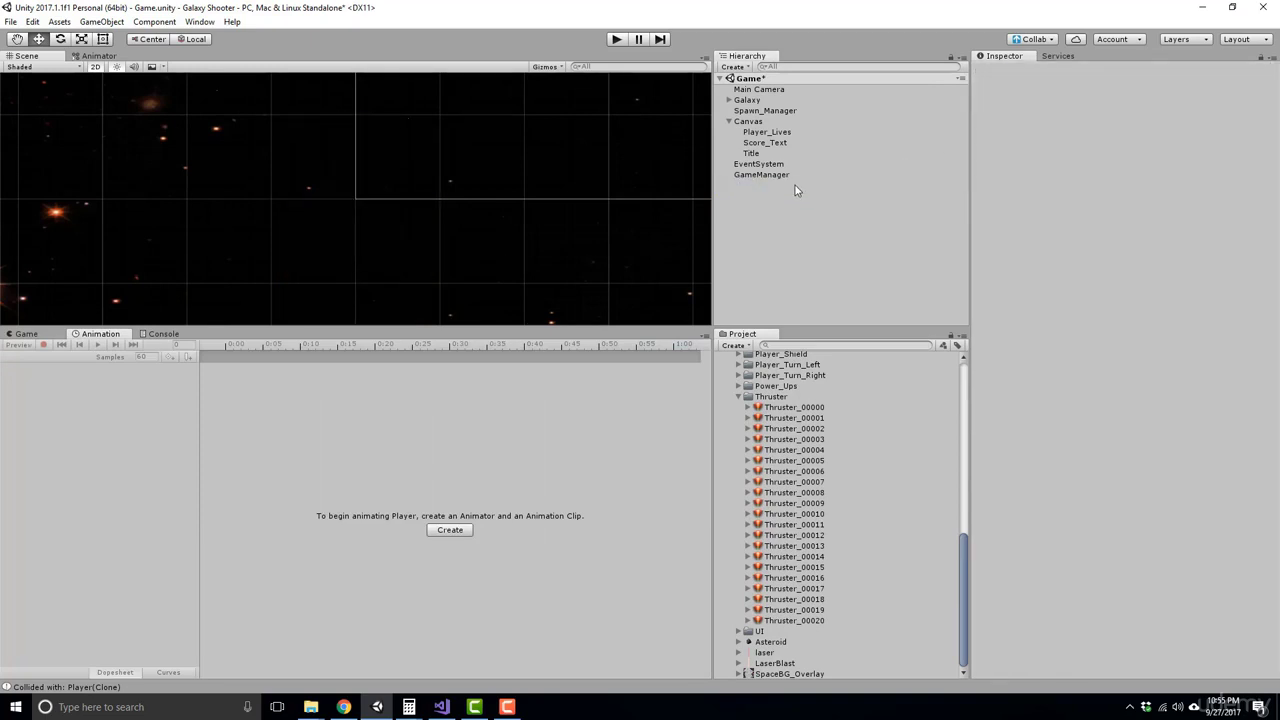
Step: Enable the Image component on the Canvas's Title object with the Game view showing, and save the scene
{"action": "left_click", "coordinate": [48, 334]}
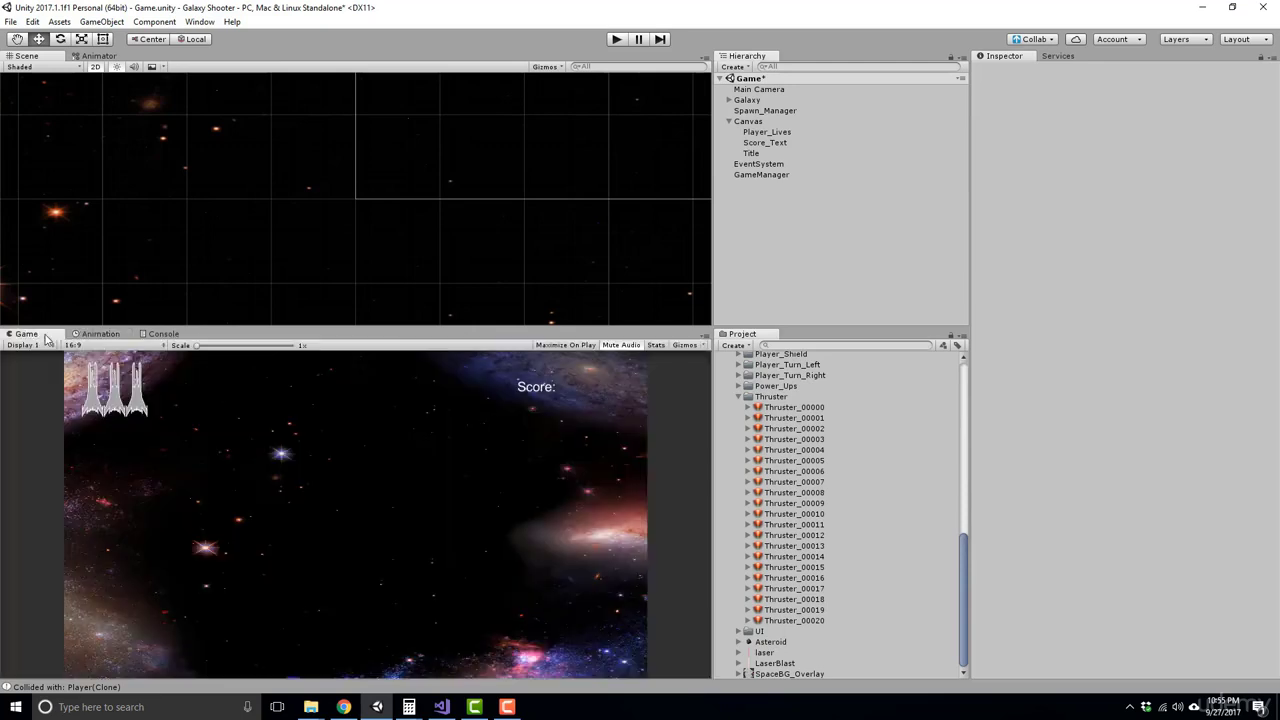
{"action": "left_click", "coordinate": [758, 153]}
{"action": "left_click", "coordinate": [997, 224]}
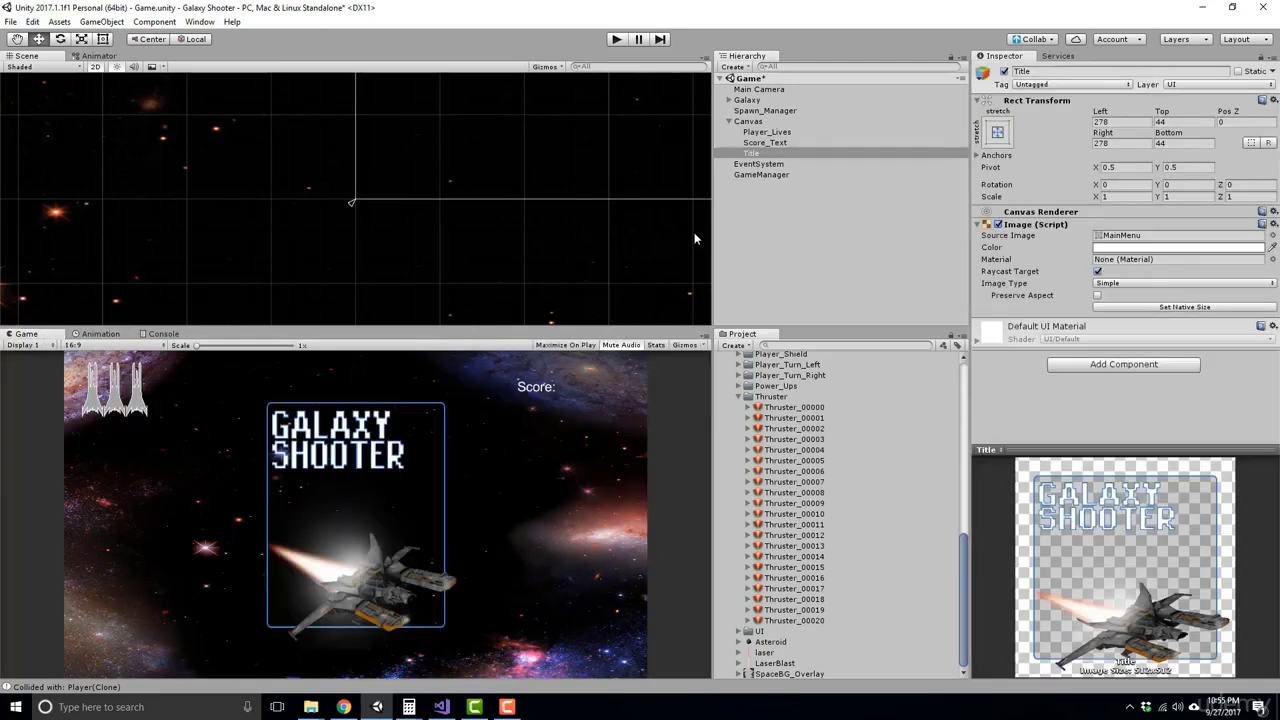
{"action": "key", "text": "ctrl+s"}
Step: Play-test the game by flying the ship around with its thruster and the shield power-up, inspect Player(Clone), and end the test
{"action": "left_click", "coordinate": [616, 40]}
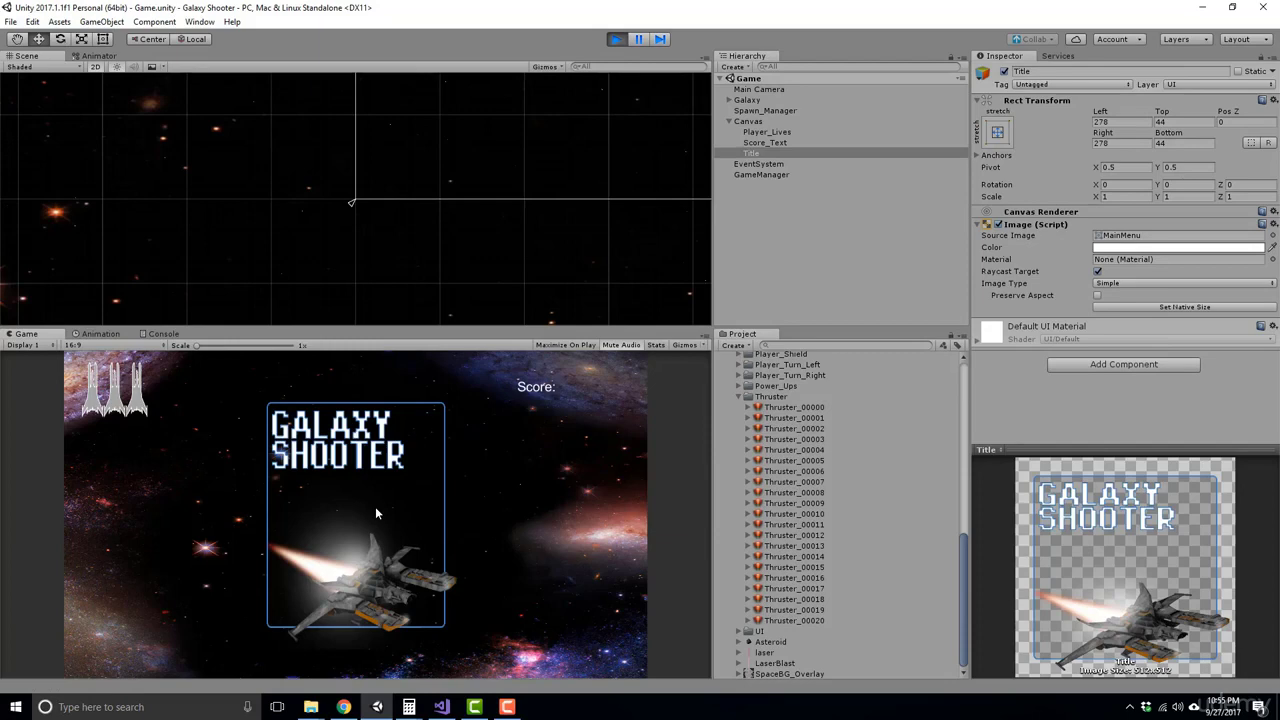
{"action": "key", "text": "space"}
{"action": "key", "text": "a"}
{"action": "key", "text": "s"}
{"action": "key", "text": "Left"}
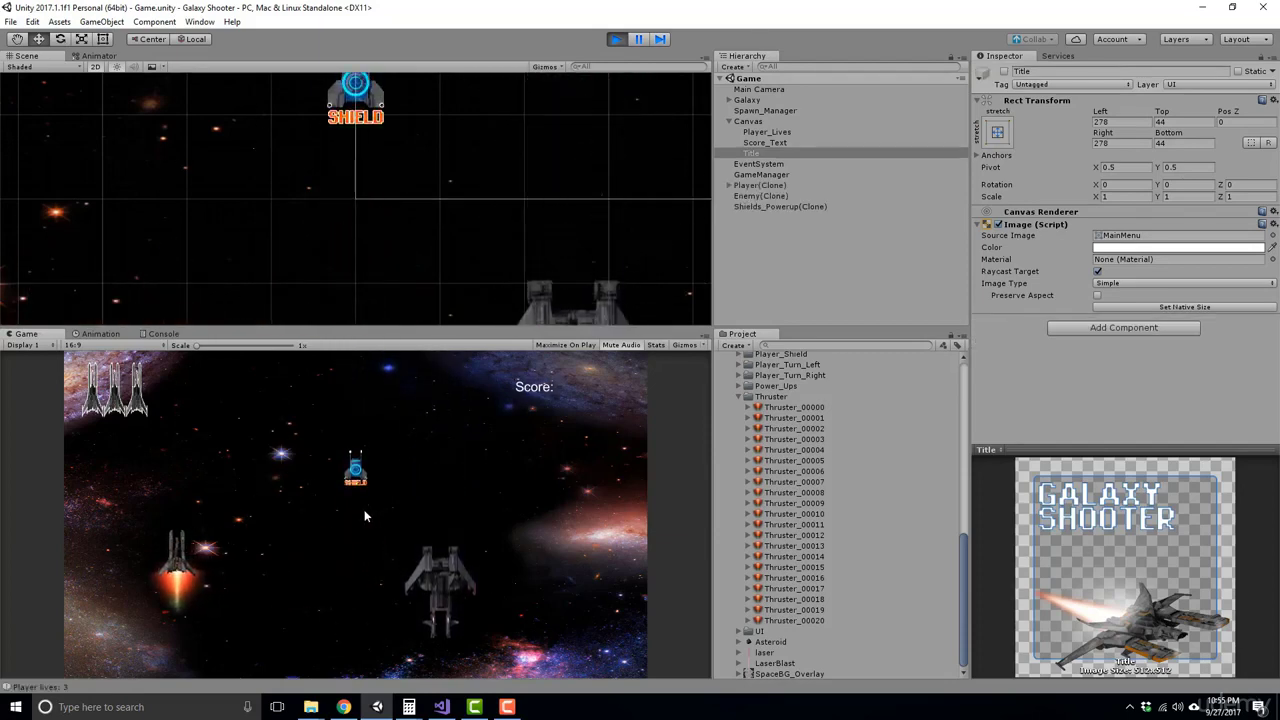
{"action": "key", "text": "d"}
{"action": "key", "text": "s"}
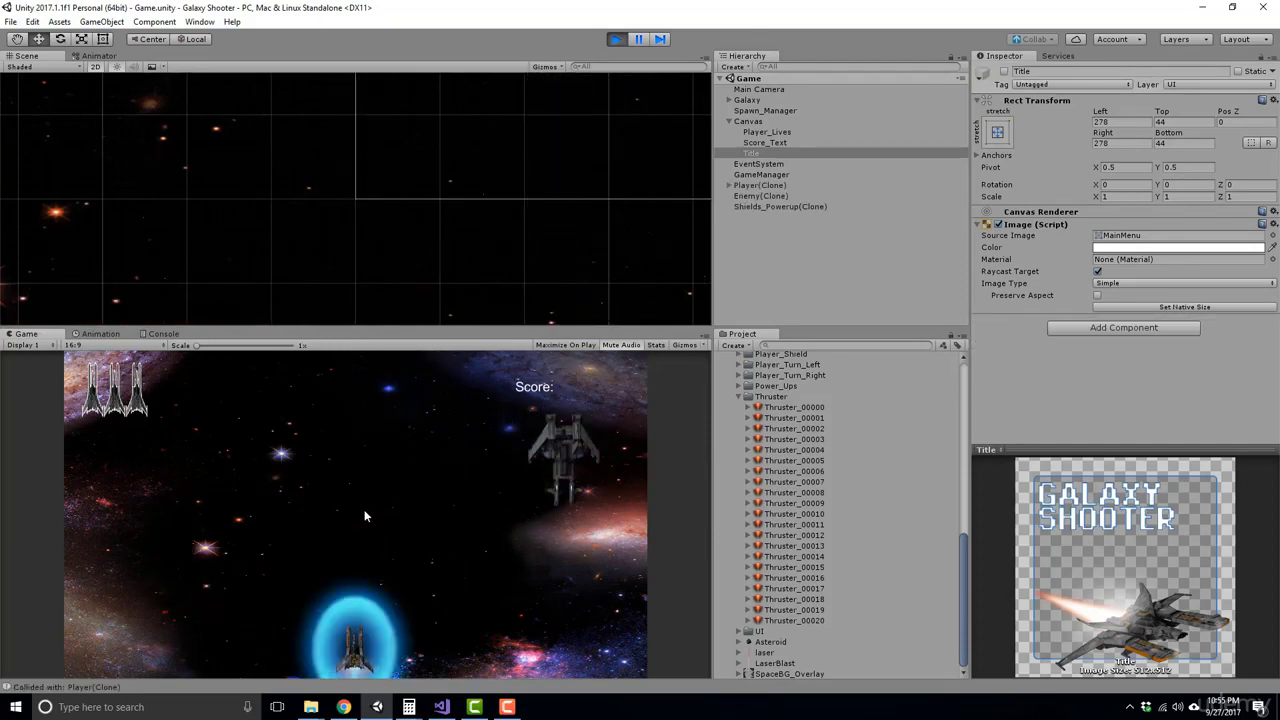
{"action": "key", "text": "w"}
{"action": "key", "text": "s"}
{"action": "key", "text": "a"}
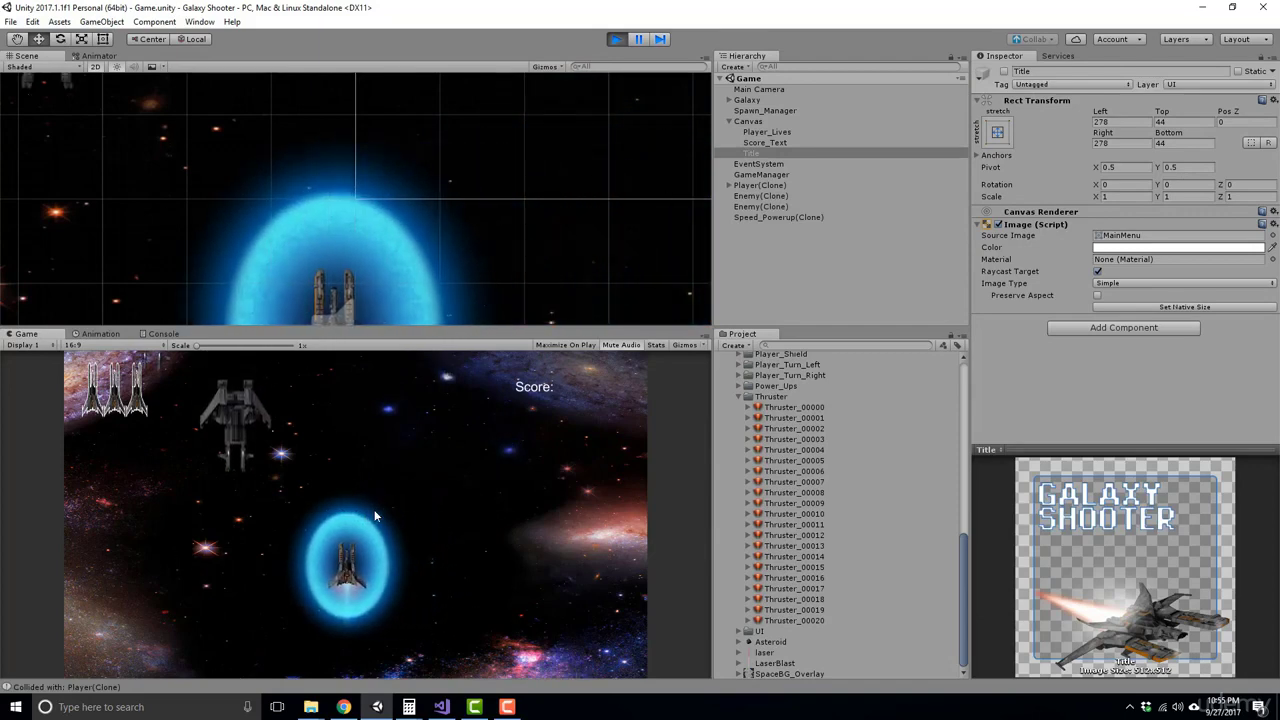
{"action": "key", "text": "d"}
{"action": "key", "text": "Up"}
{"action": "key", "text": "Left"}
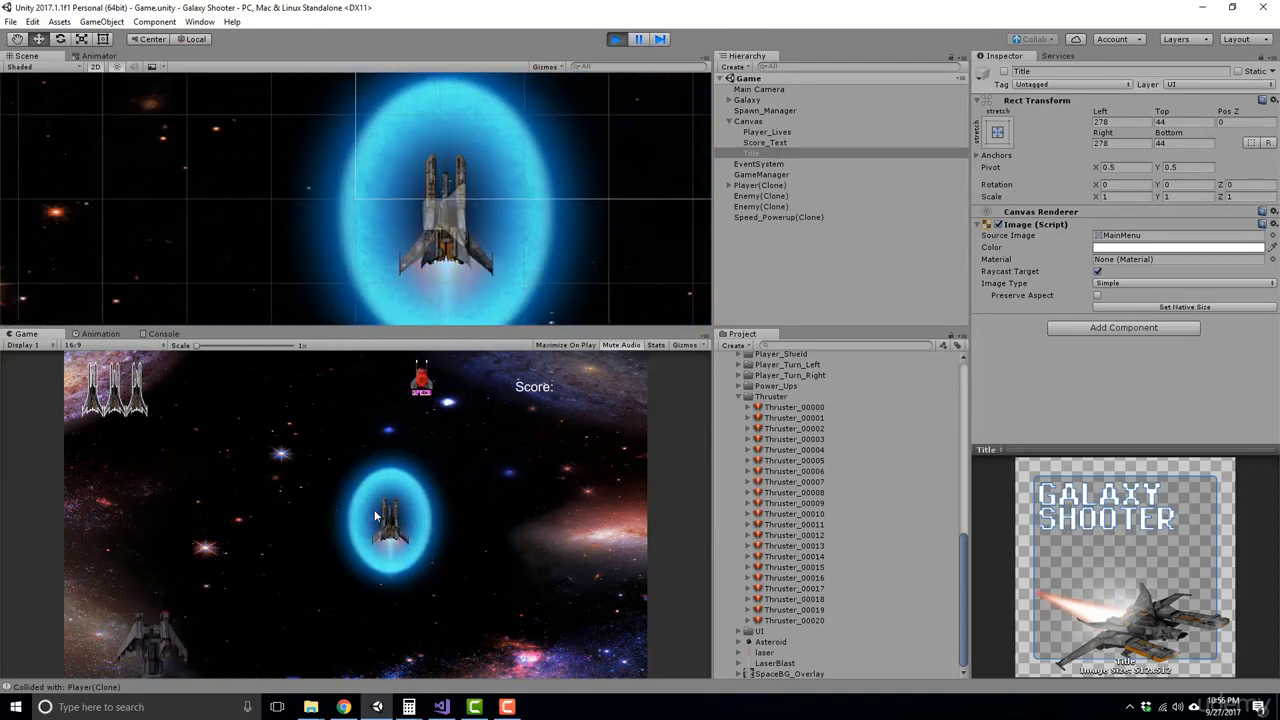
{"action": "key", "text": "a"}
{"action": "key", "text": "s"}
{"action": "key", "text": "d"}
{"action": "key", "text": "w"}
{"action": "key", "text": "a"}
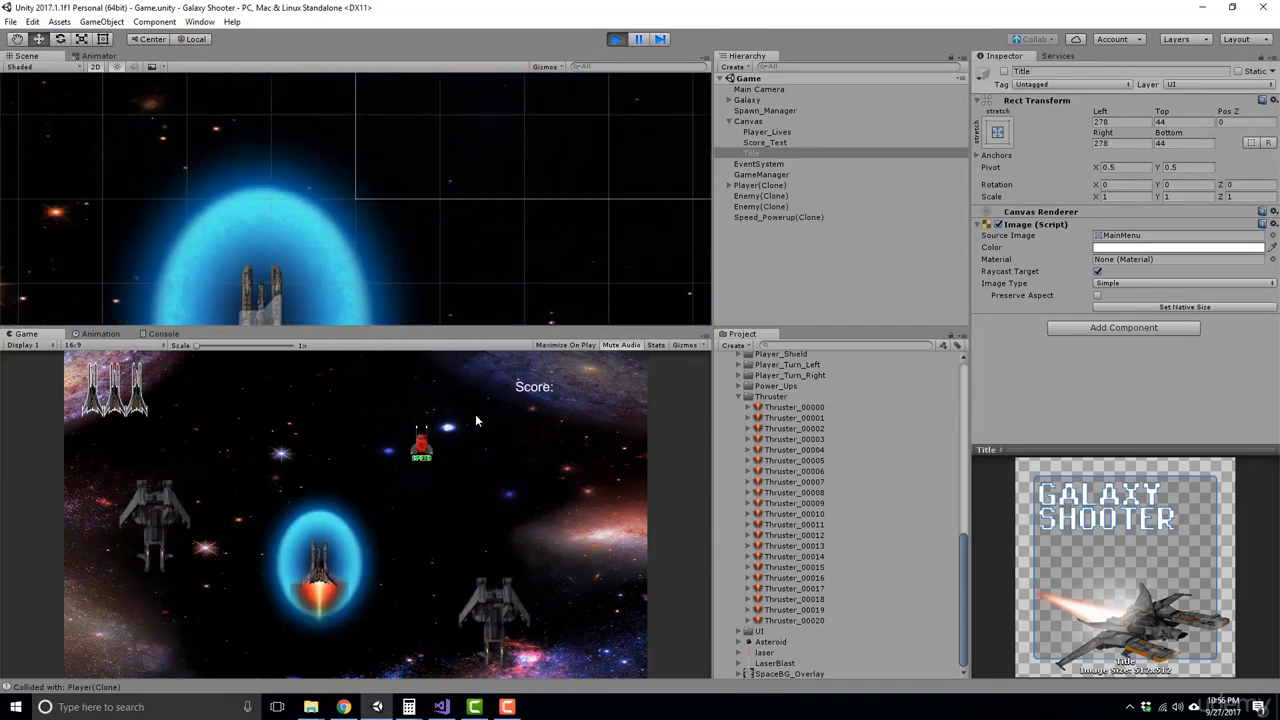
{"action": "key", "text": "d"}
{"action": "key", "text": "s"}
{"action": "key", "text": "a"}
{"action": "key", "text": "s"}
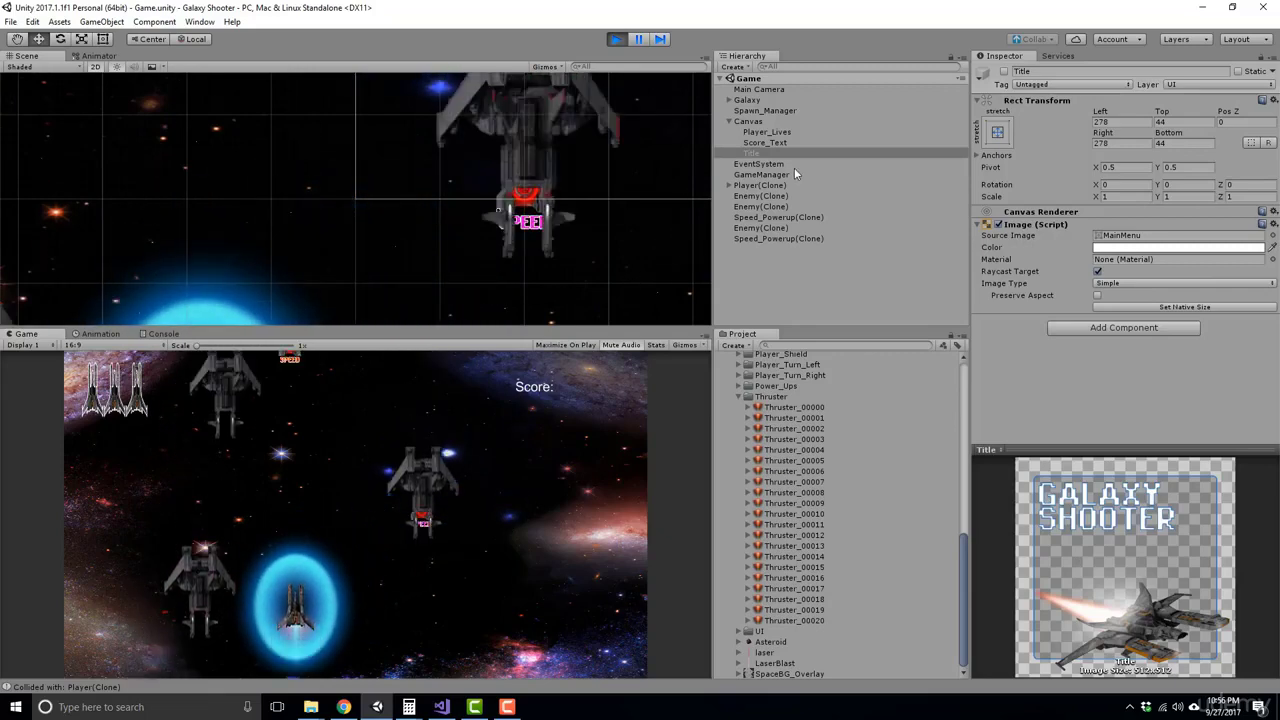
{"action": "key", "text": "Up"}
{"action": "key", "text": "Right"}
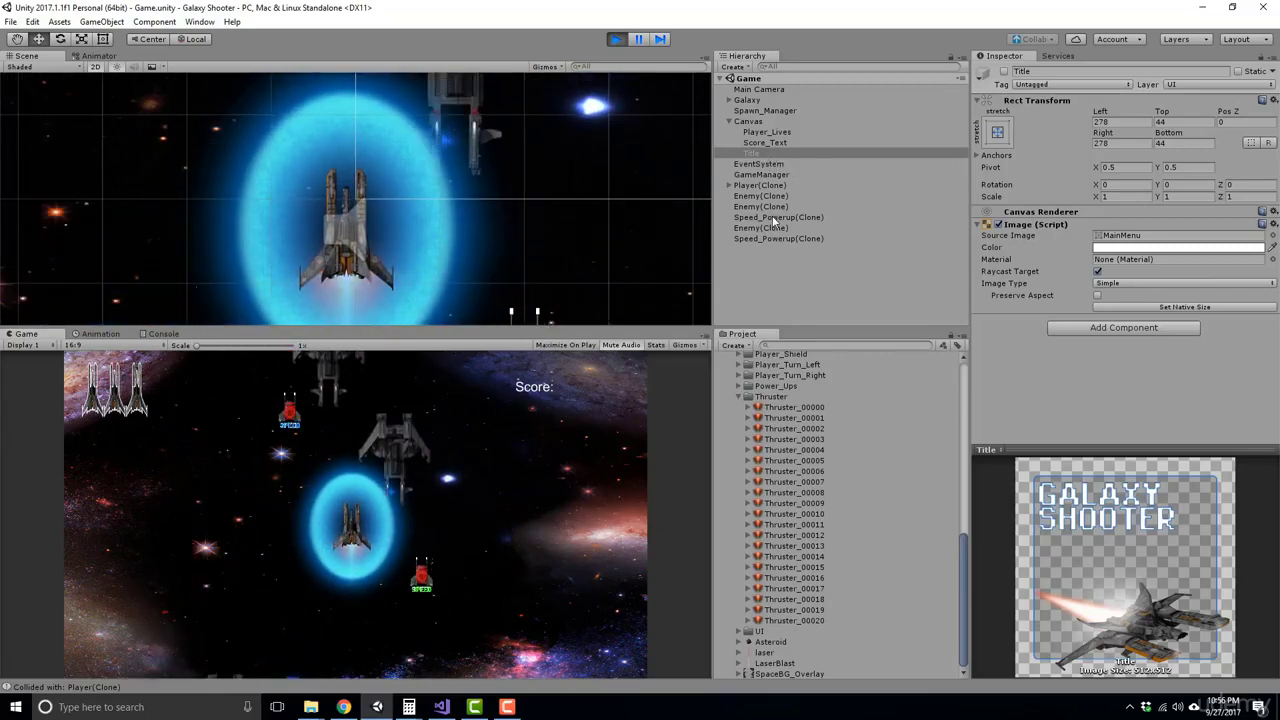
{"action": "left_click", "coordinate": [757, 187]}
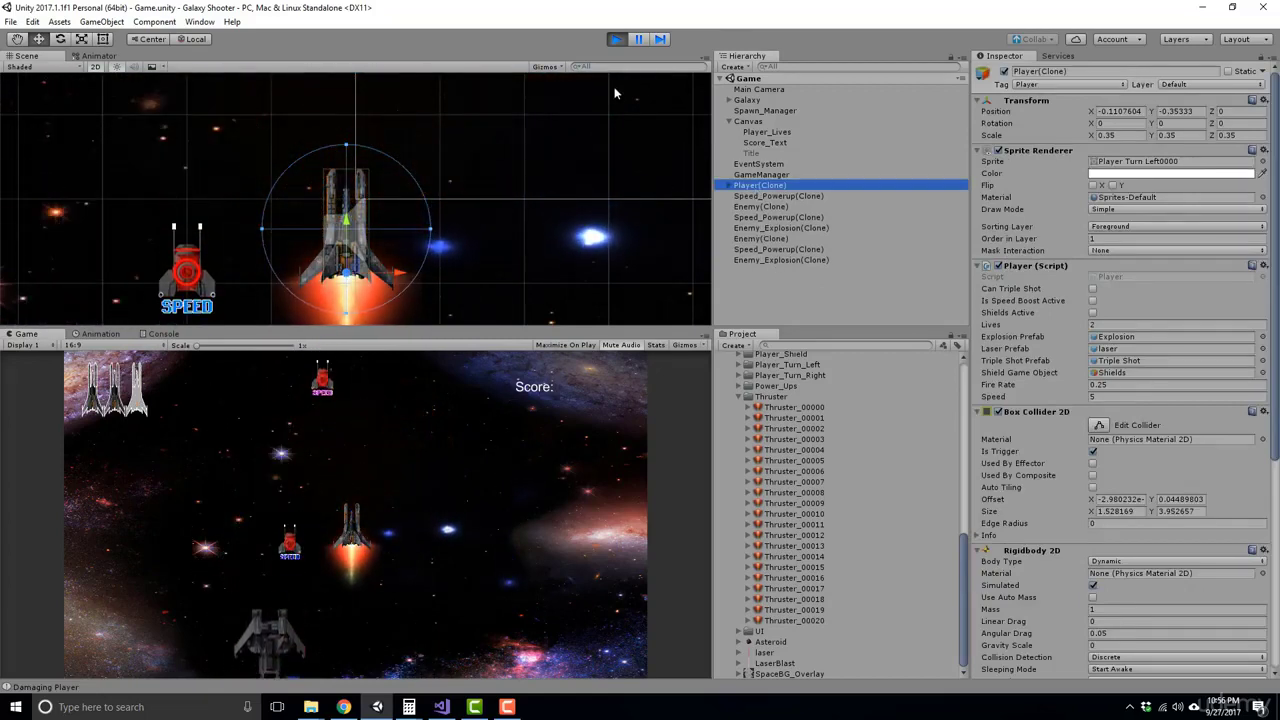
{"action": "left_click", "coordinate": [617, 40]}
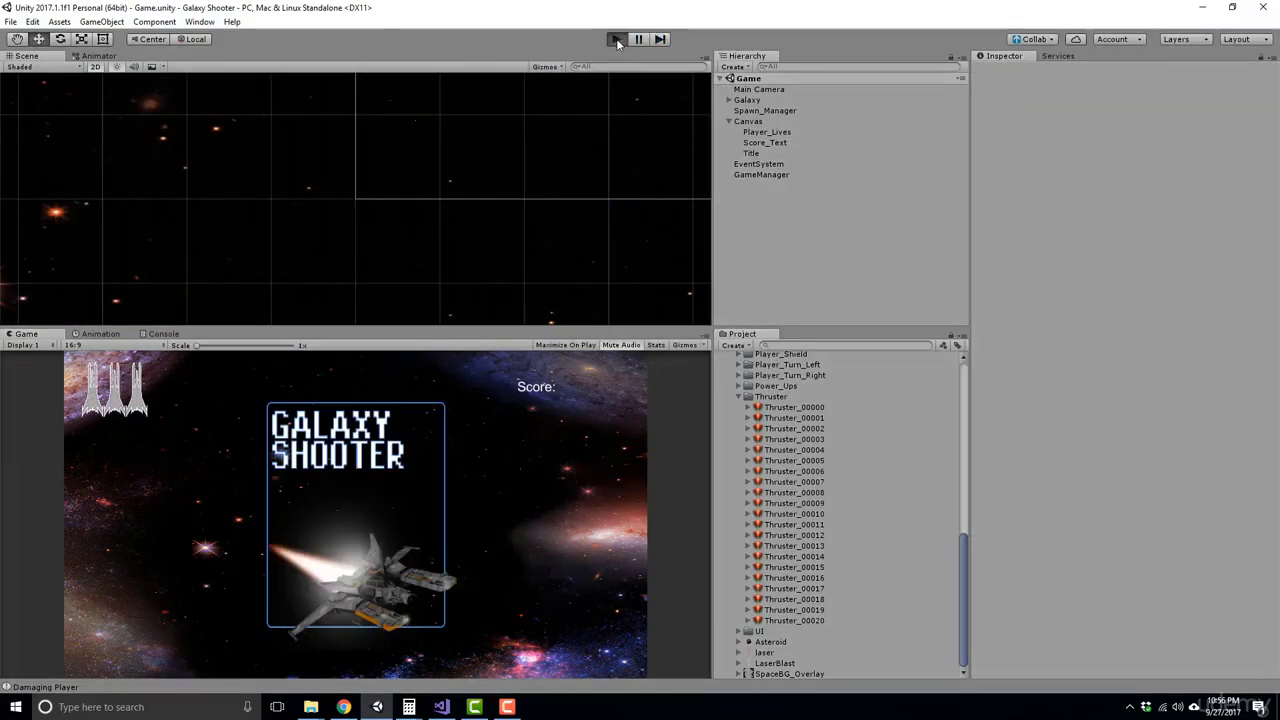
Step: Play-test the game, fly the ship to collect the shield power-up, and pause with the shield active around the thruster
{"action": "left_click", "coordinate": [617, 41]}
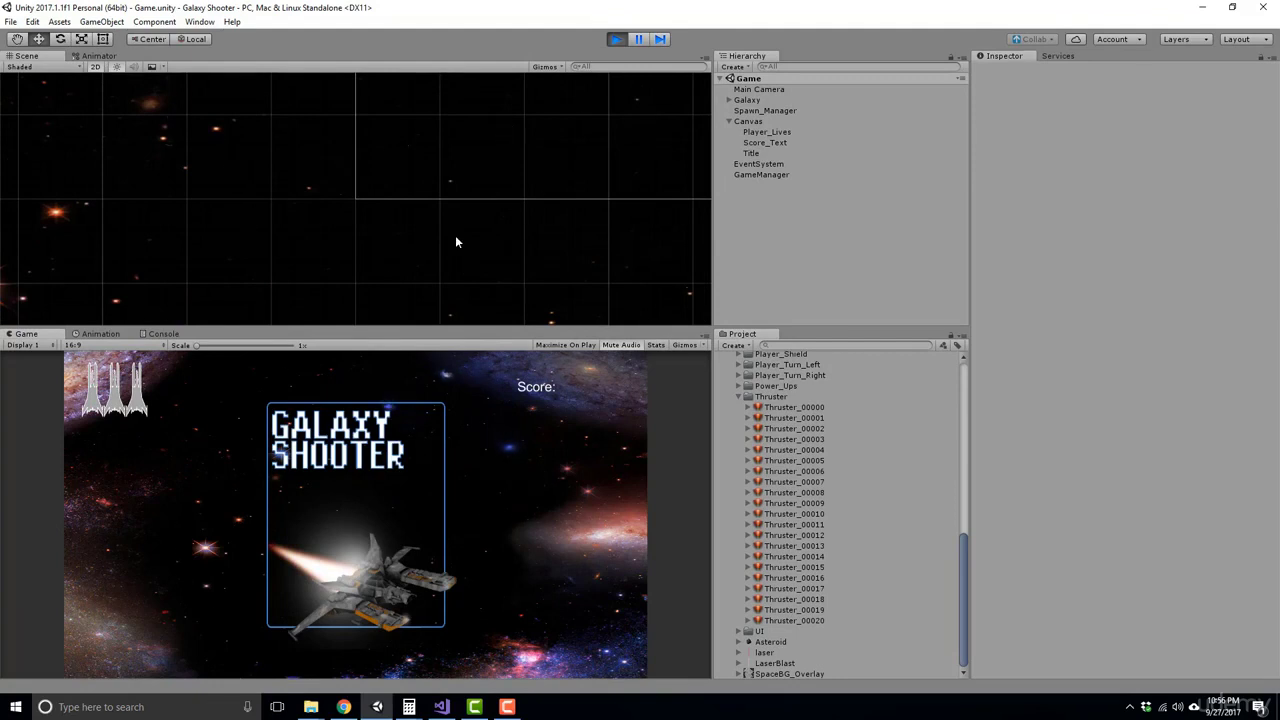
{"action": "key", "text": "space"}
{"action": "key", "text": "a"}
{"action": "key", "text": "s"}
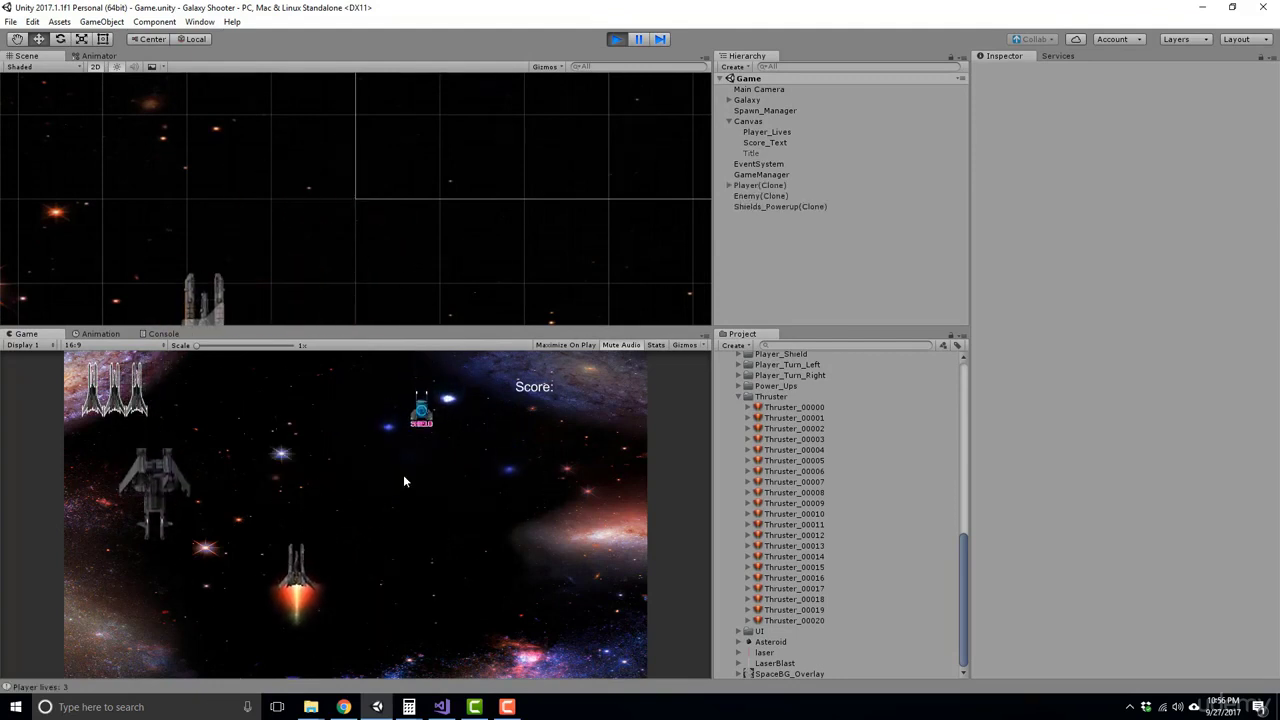
{"action": "key", "text": "d"}
{"action": "key", "text": "w"}
{"action": "key", "text": "a"}
{"action": "key", "text": "s"}
{"action": "key", "text": "w"}
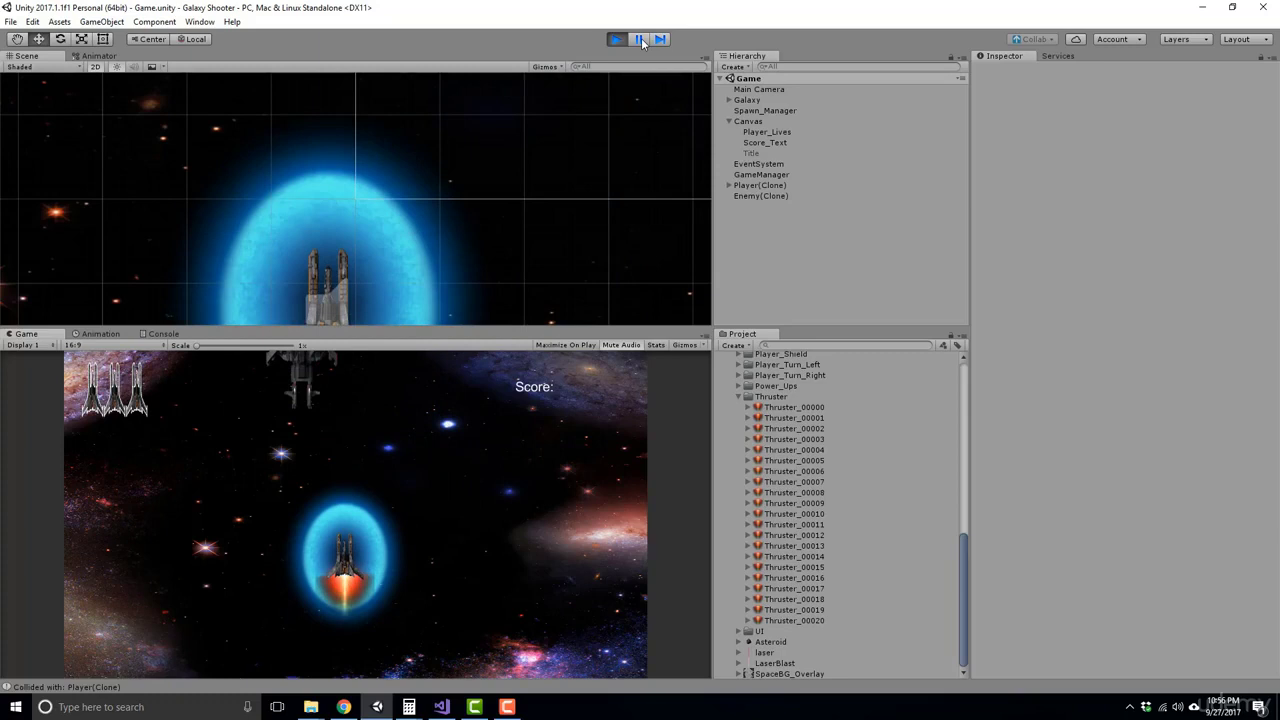
{"action": "left_click", "coordinate": [642, 40]}
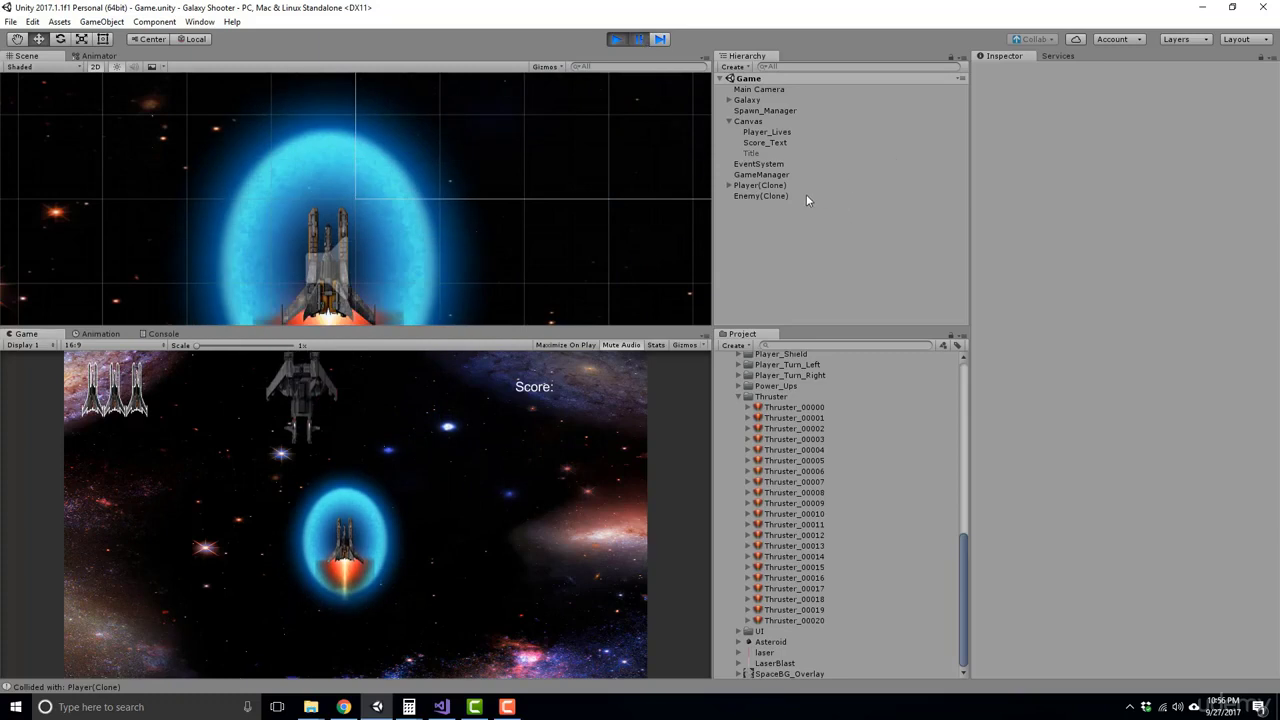
Step: Try an Order in Layer of 1 on the Shields child of Player(Clone) in the paused game, and end the play test
{"action": "left_click", "coordinate": [752, 196]}
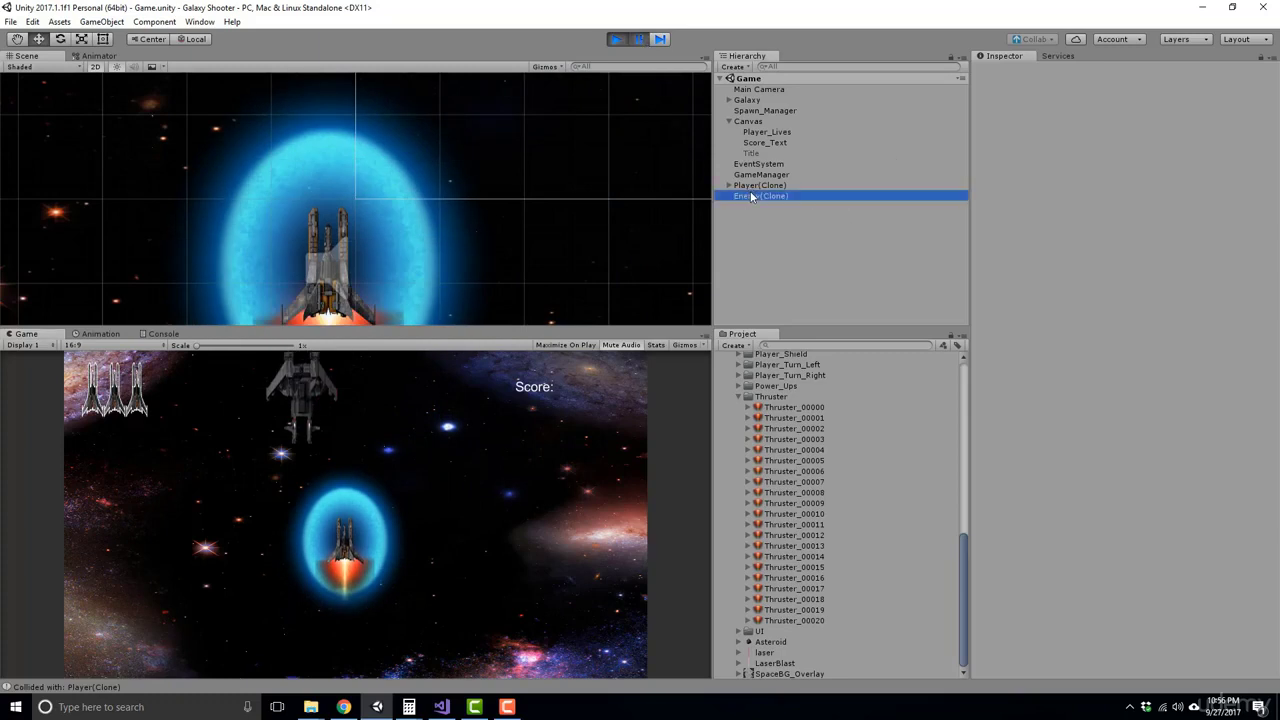
{"action": "left_click", "coordinate": [760, 186]}
{"action": "key", "text": "Right"}
{"action": "left_click", "coordinate": [786, 198]}
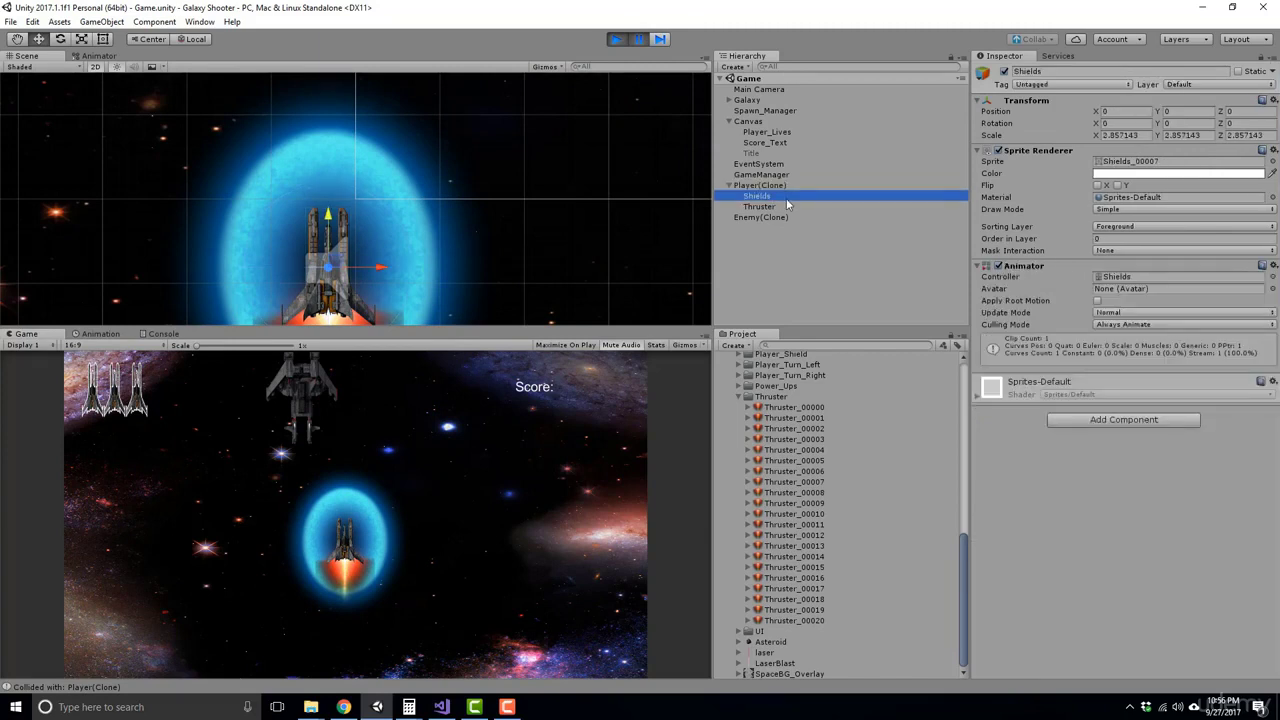
{"action": "left_click", "coordinate": [1109, 239]}
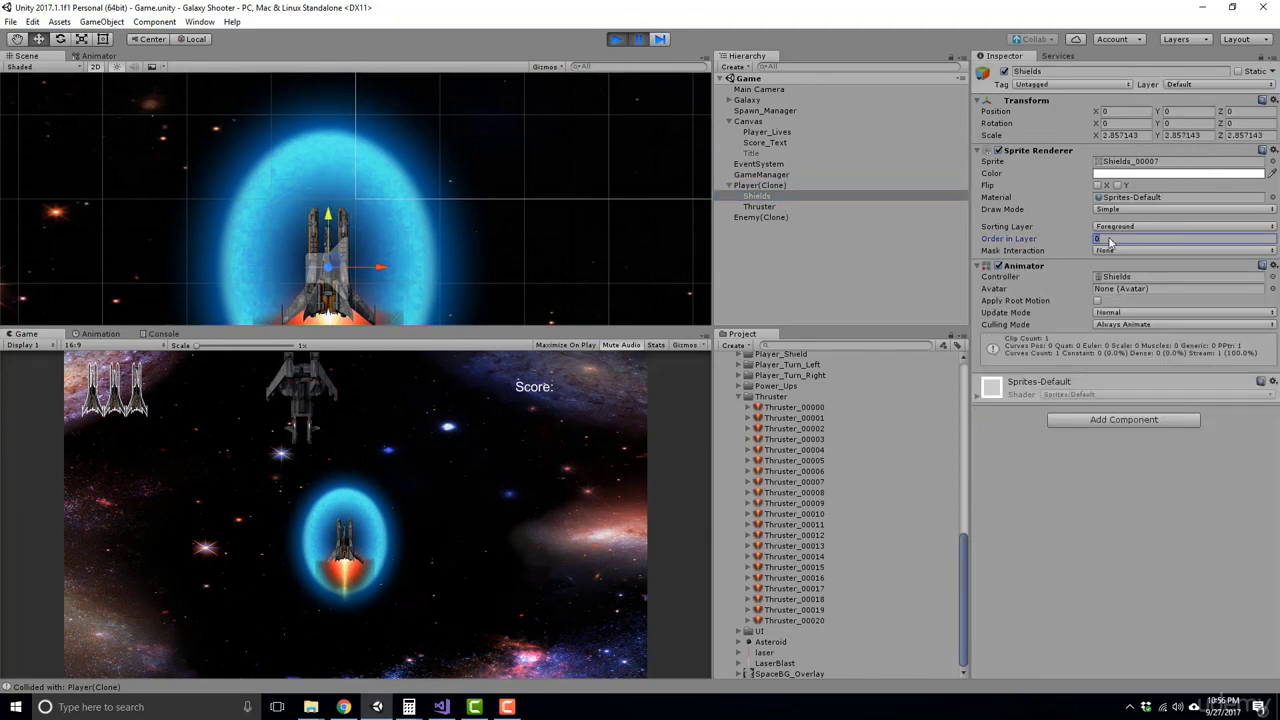
{"action": "type", "text": "1"}
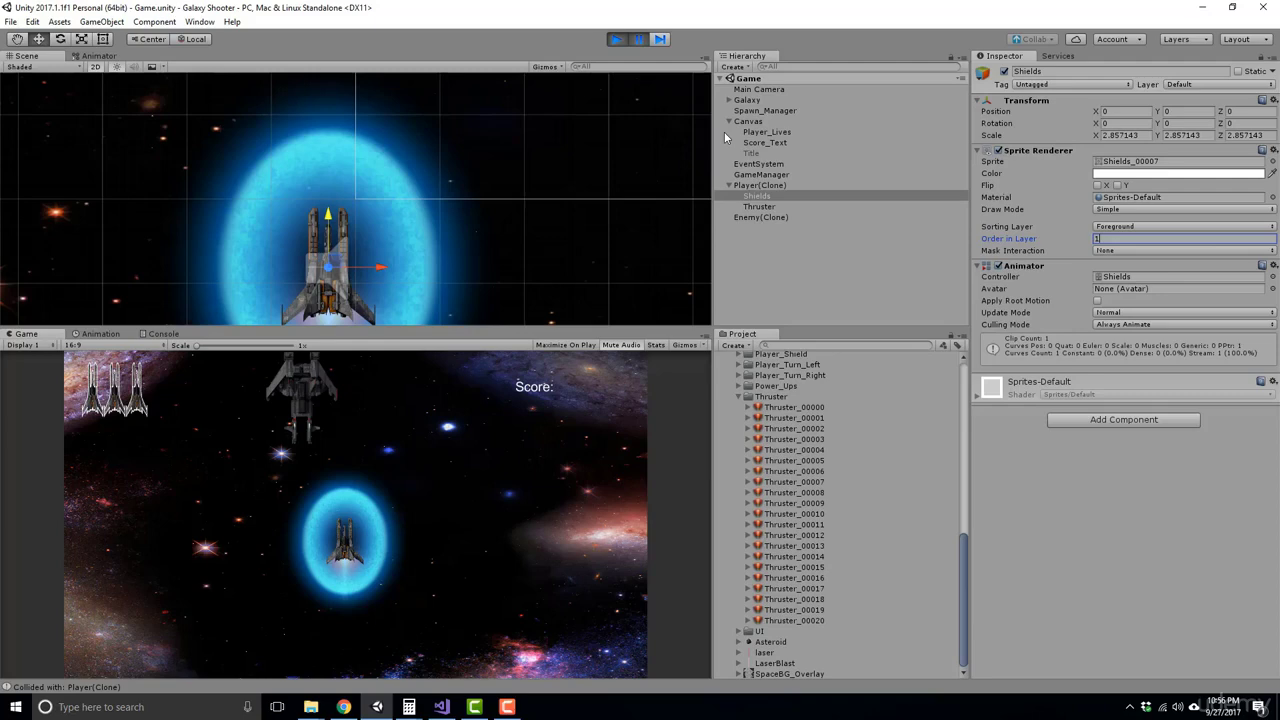
{"action": "left_click", "coordinate": [615, 40]}
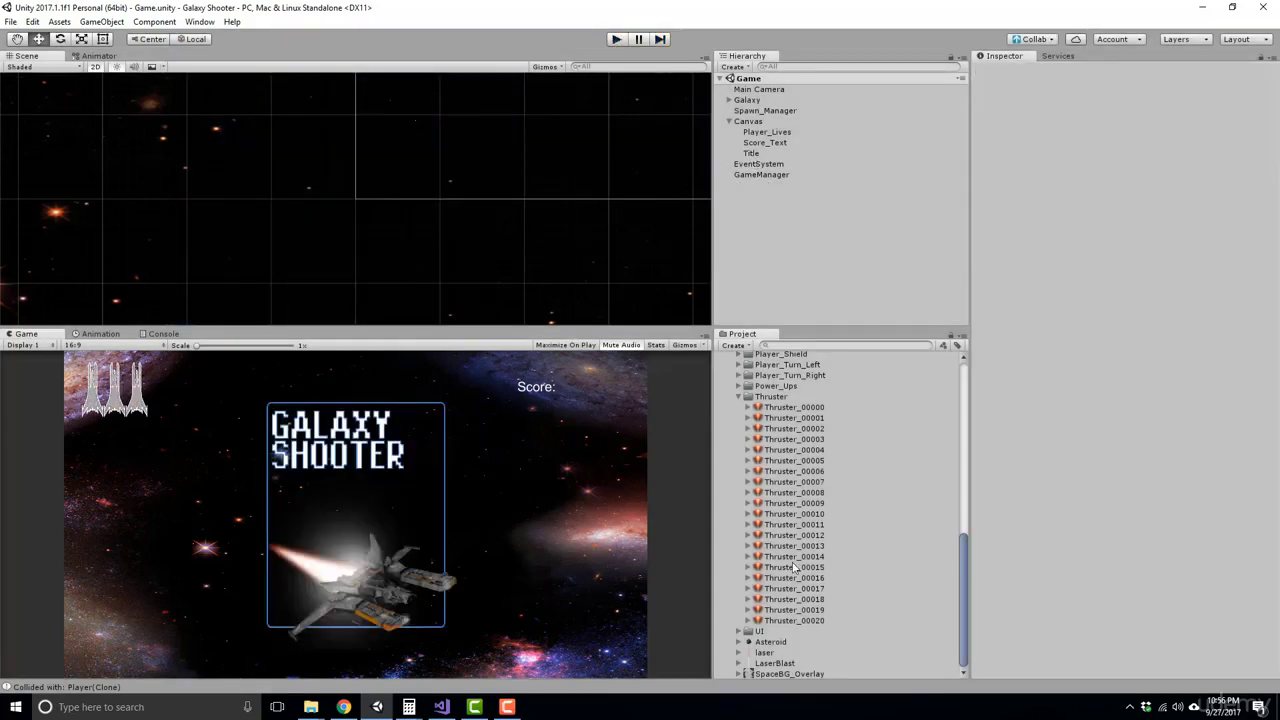
Step: Collapse the Thruster sprite folder and set Order in Layer to 1 on the Shields child of the Player prefab
{"action": "double_click", "coordinate": [768, 397]}
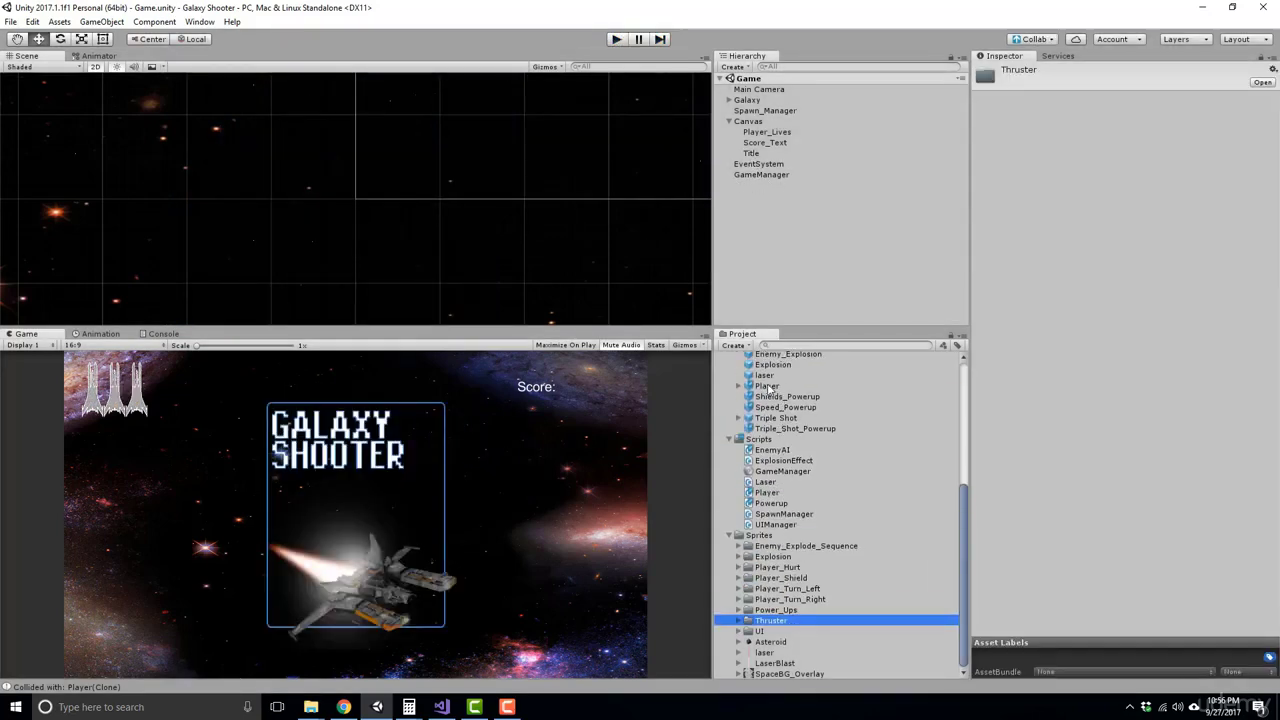
{"action": "left_click", "coordinate": [768, 386]}
{"action": "key", "text": "Right"}
{"action": "left_click", "coordinate": [913, 397]}
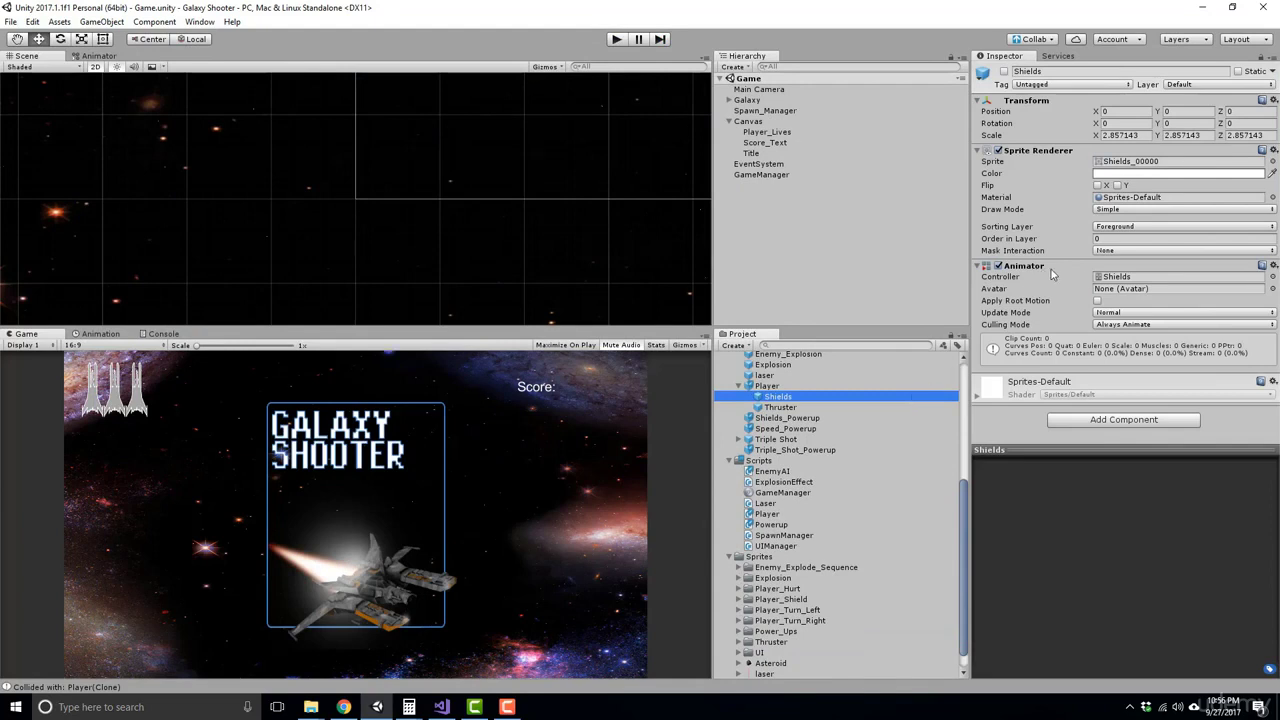
{"action": "left_click", "coordinate": [1118, 238]}
{"action": "type", "text": "1"}
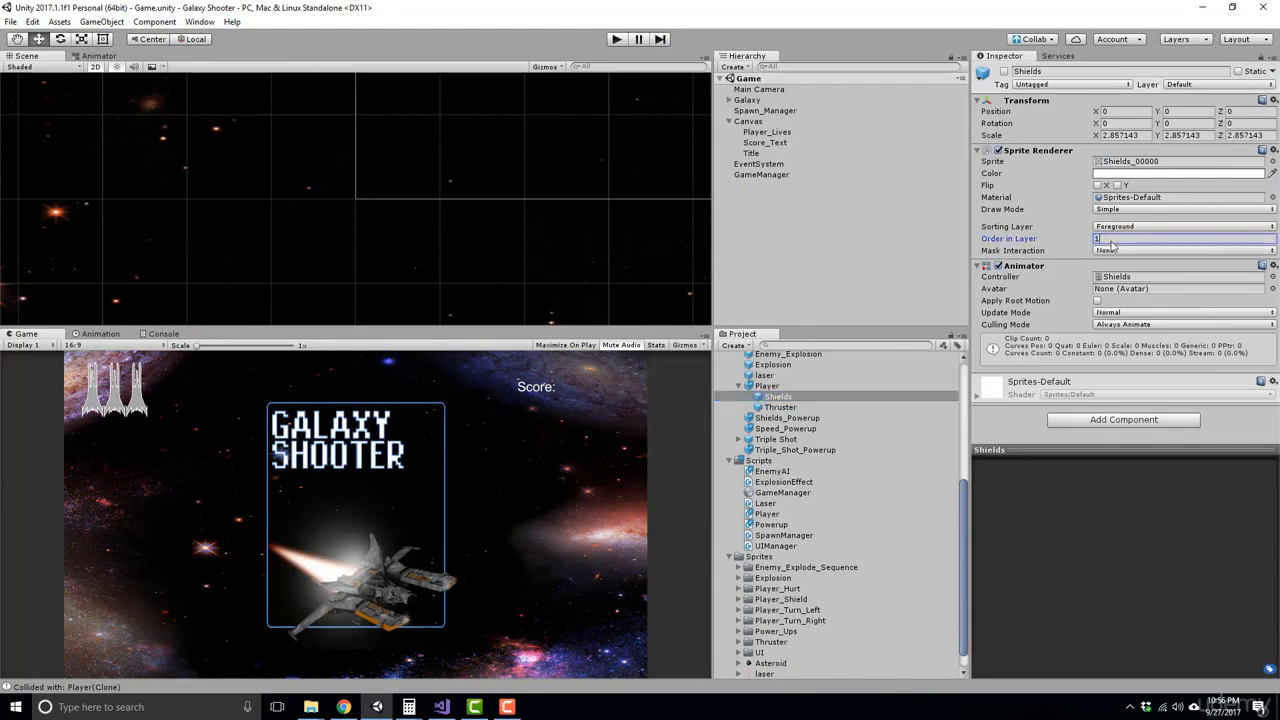